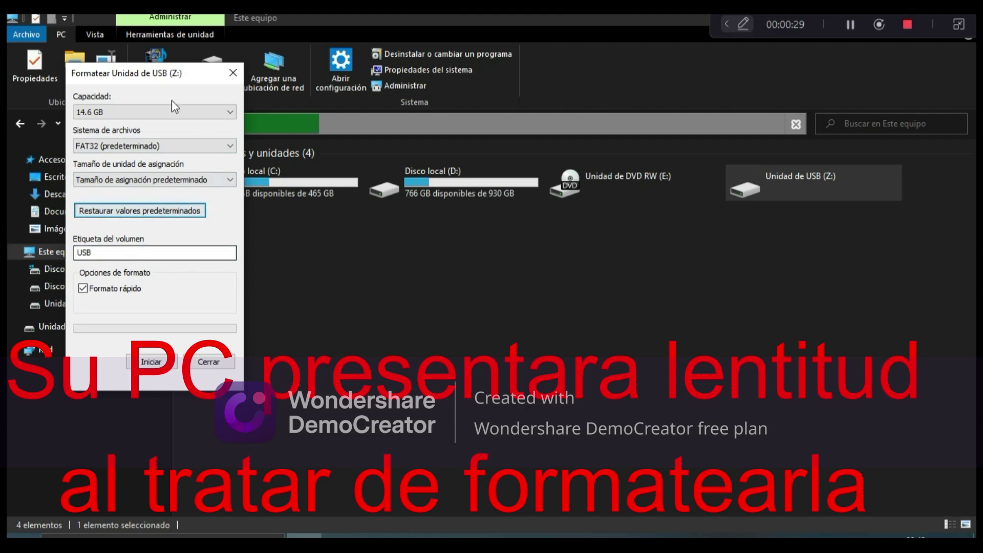
Start a quick format of USB drive Z: with the FAT32 default settings and accept erasing all its data.
click(151, 361)
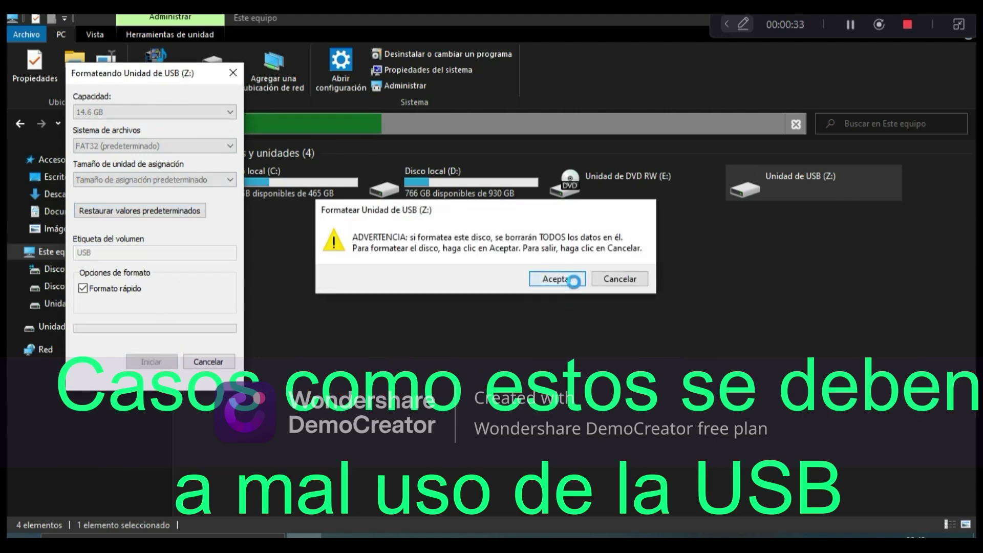
click(561, 279)
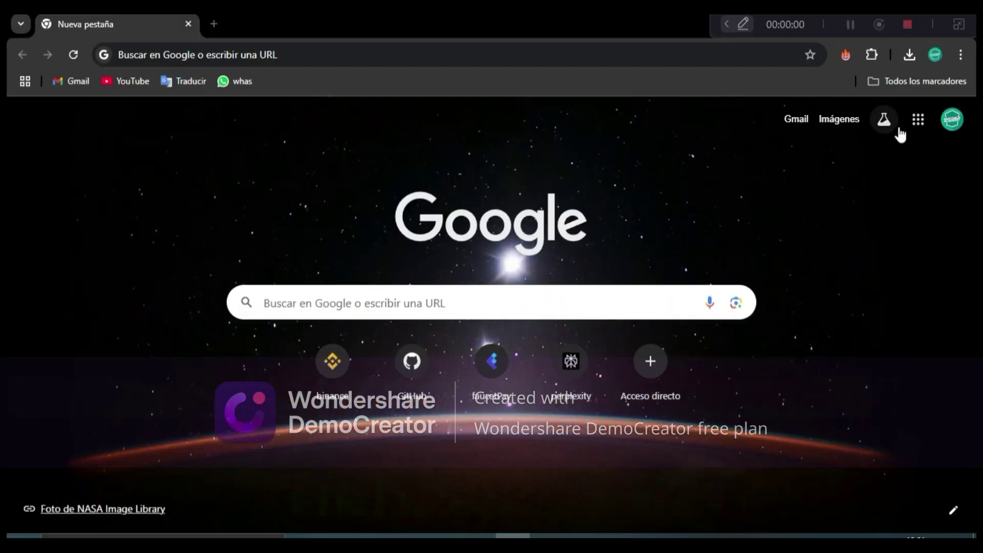
Open the usbdev.ru website in Chrome.
click(459, 296)
text(u)
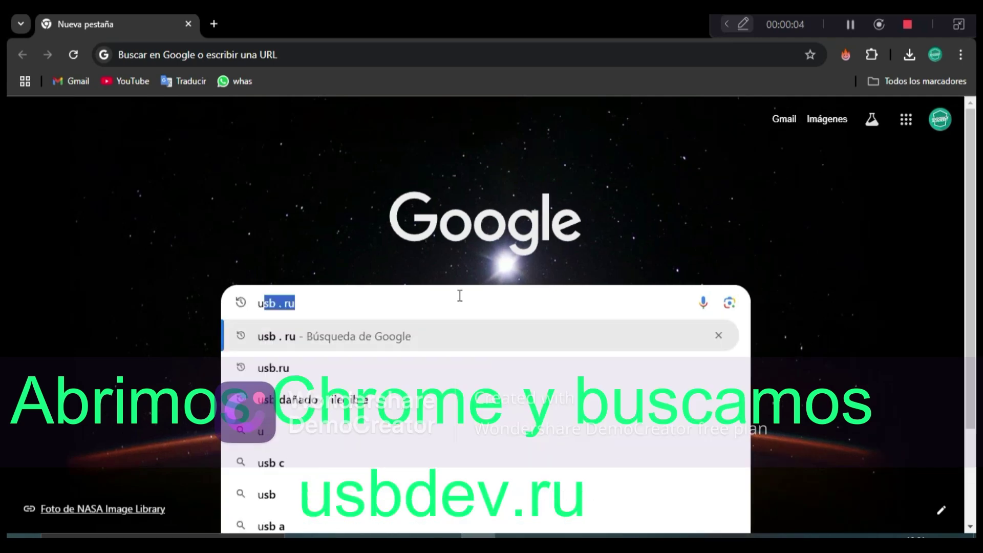
text(sbdev.ru)
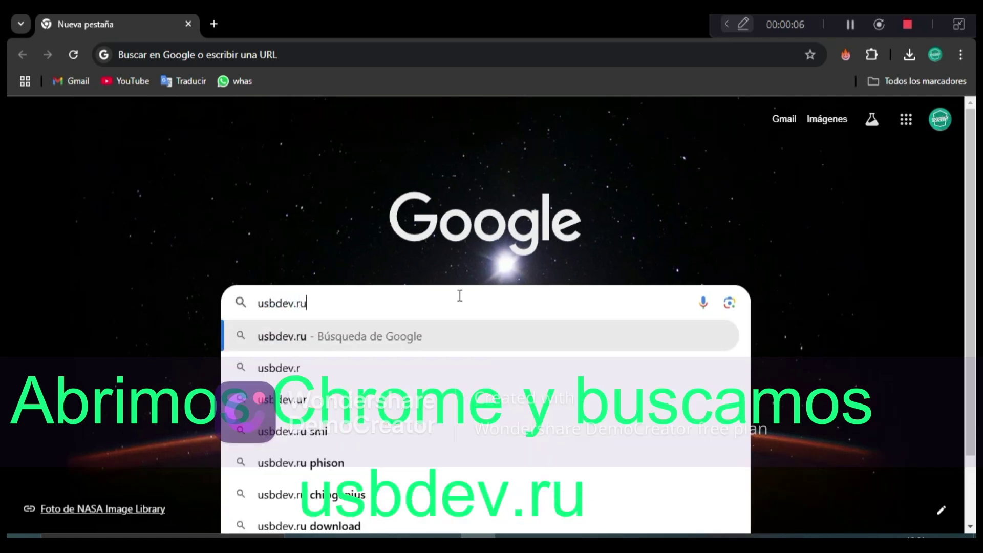
key(Return)
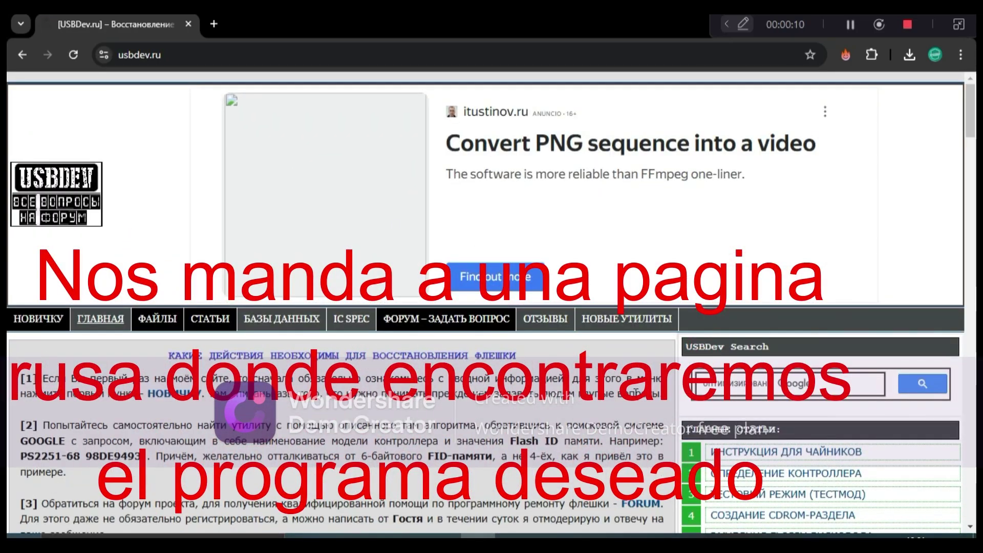
Search the USBDev site for chipgenius.
scroll(280, 393, down, 10)
scroll(597, 356, up, 3)
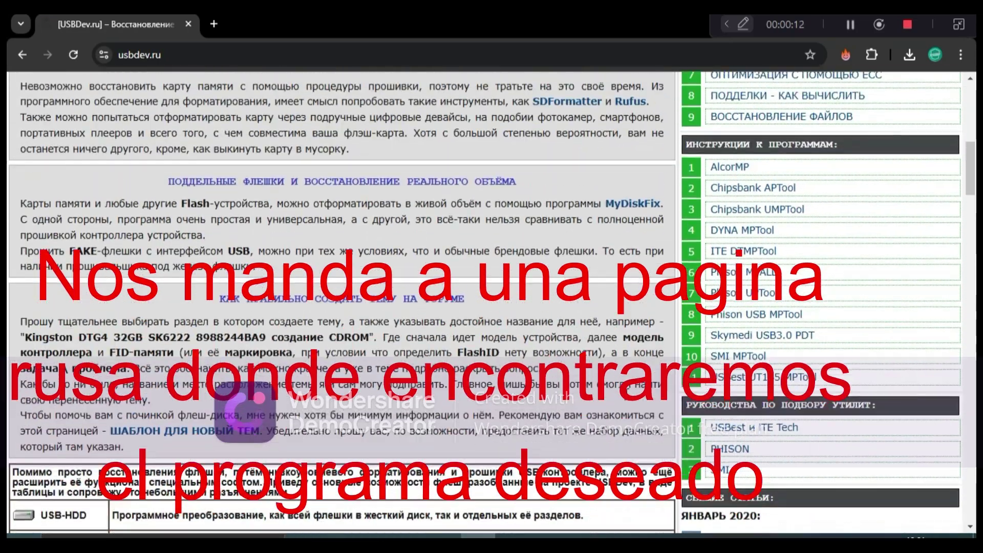
scroll(596, 356, up, 7)
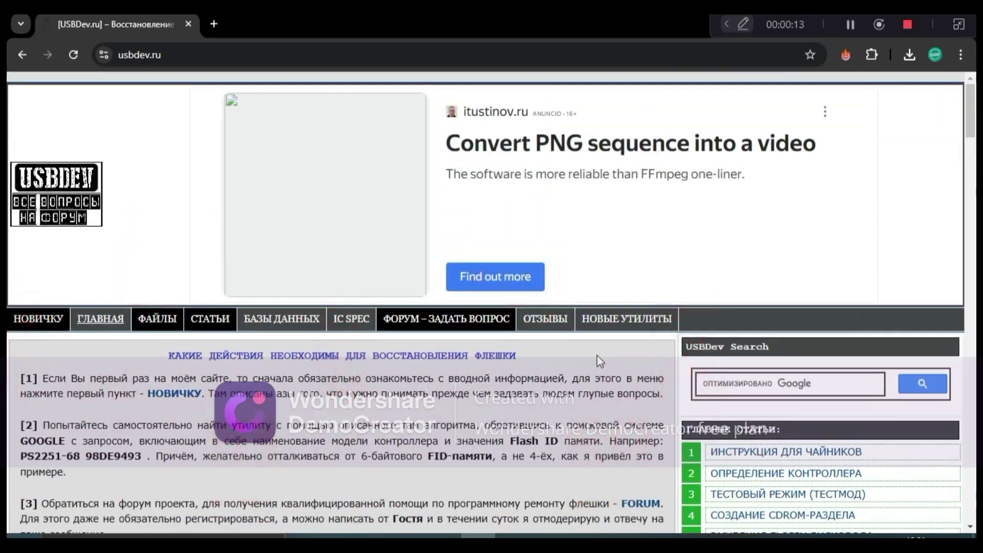
click(772, 386)
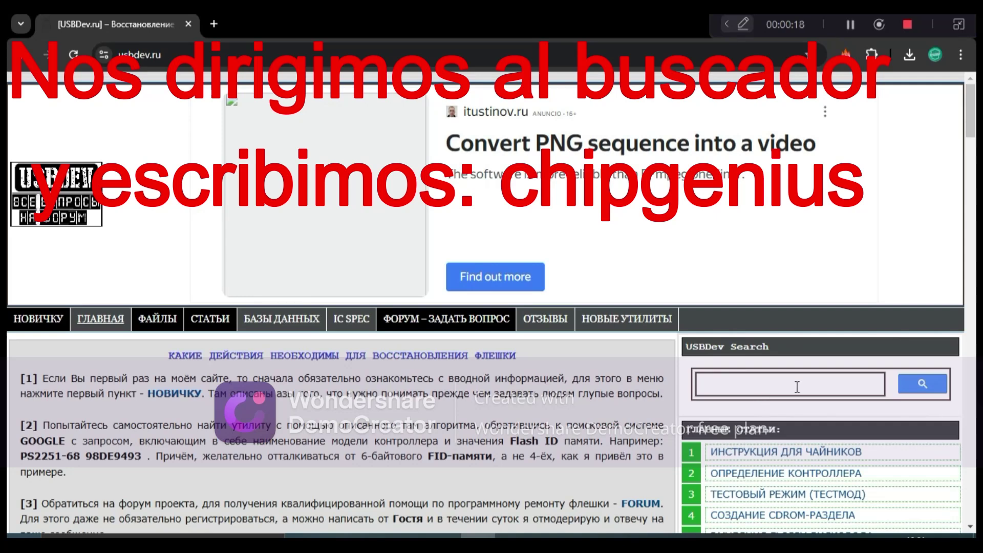
text(chip)
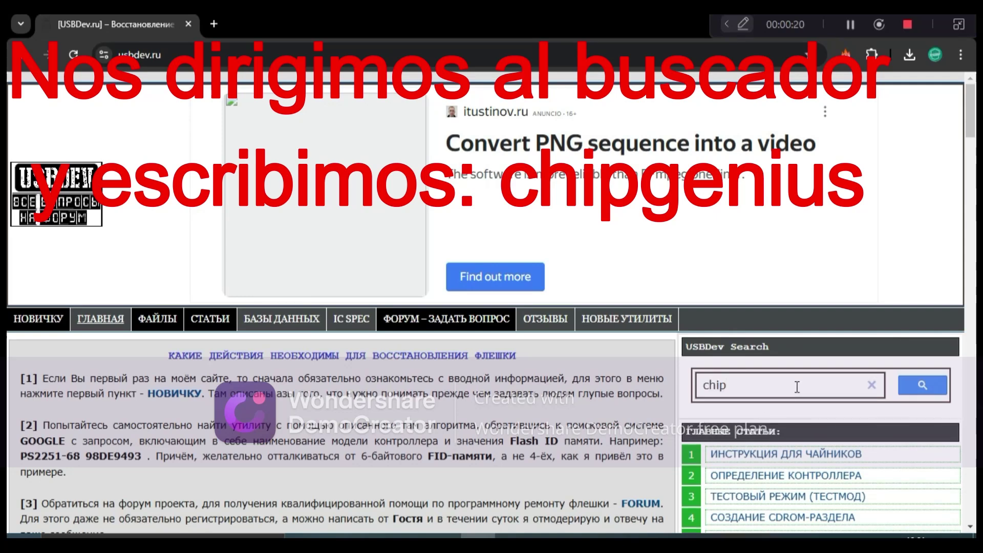
text(genius)
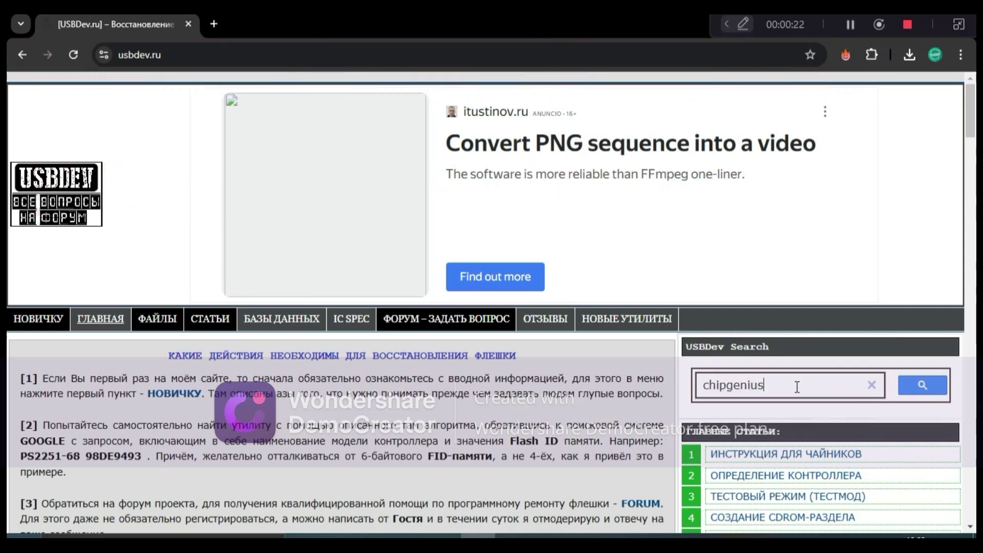
key(Return)
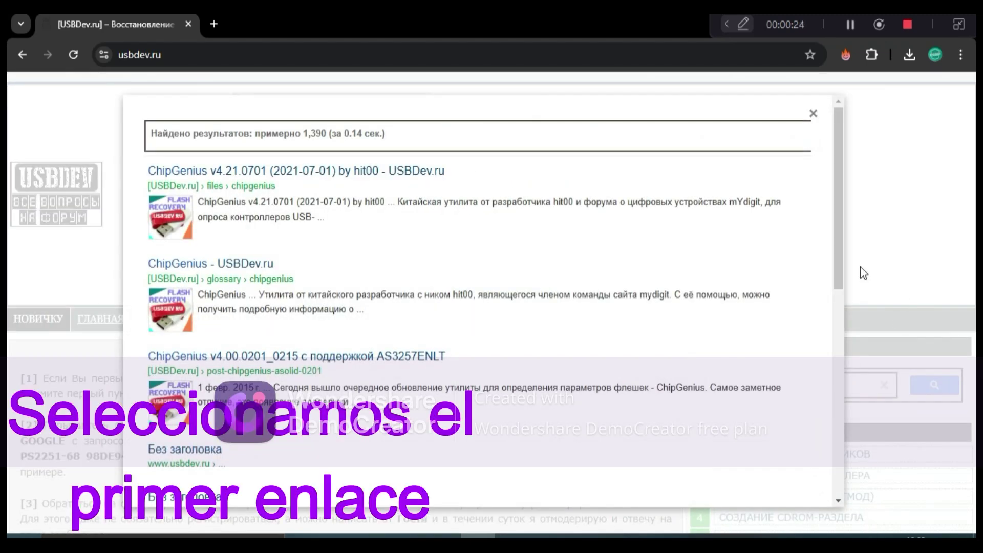
Open the ChipGenius v4.21.0701 search result and find the newest release in its download list.
click(366, 174)
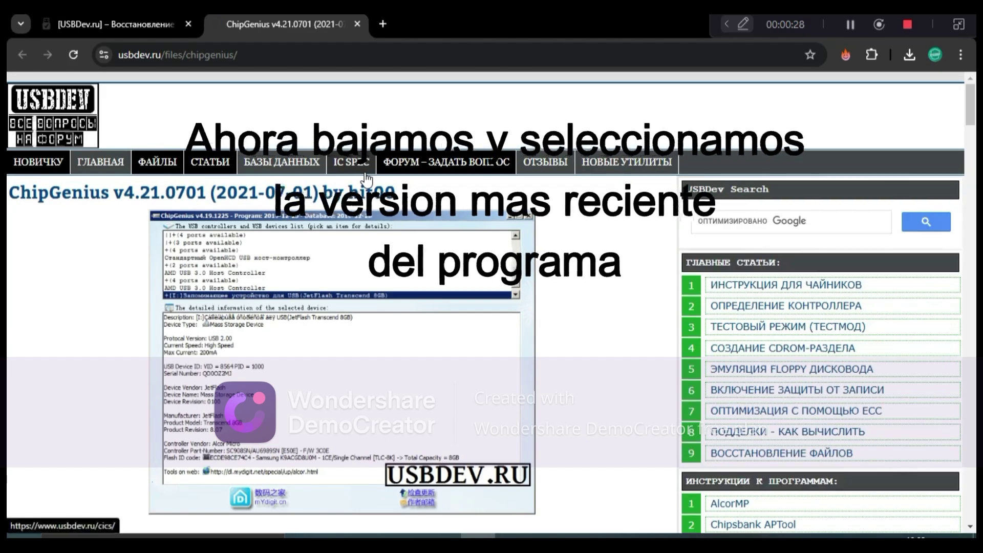
scroll(625, 261, down, 5)
scroll(624, 261, down, 15)
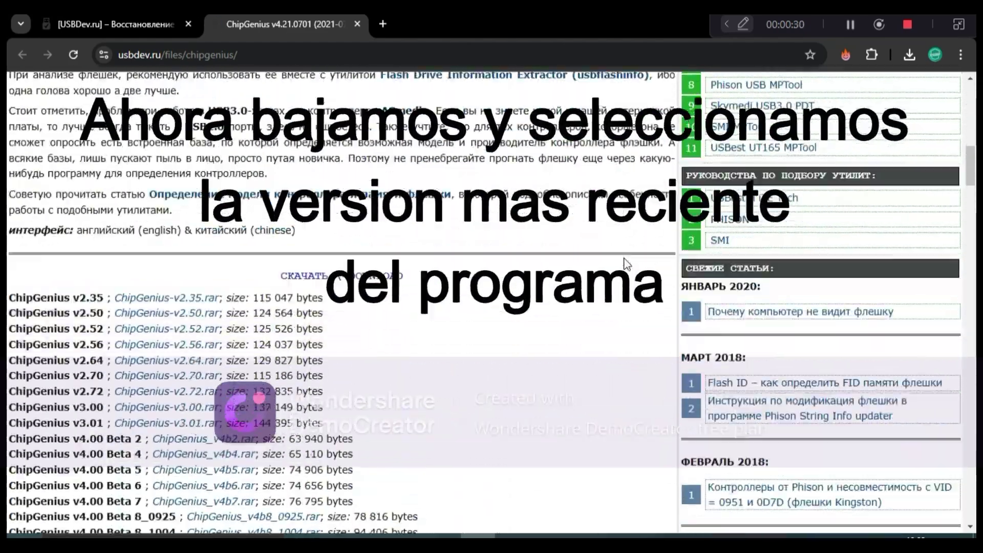
scroll(626, 264, down, 8)
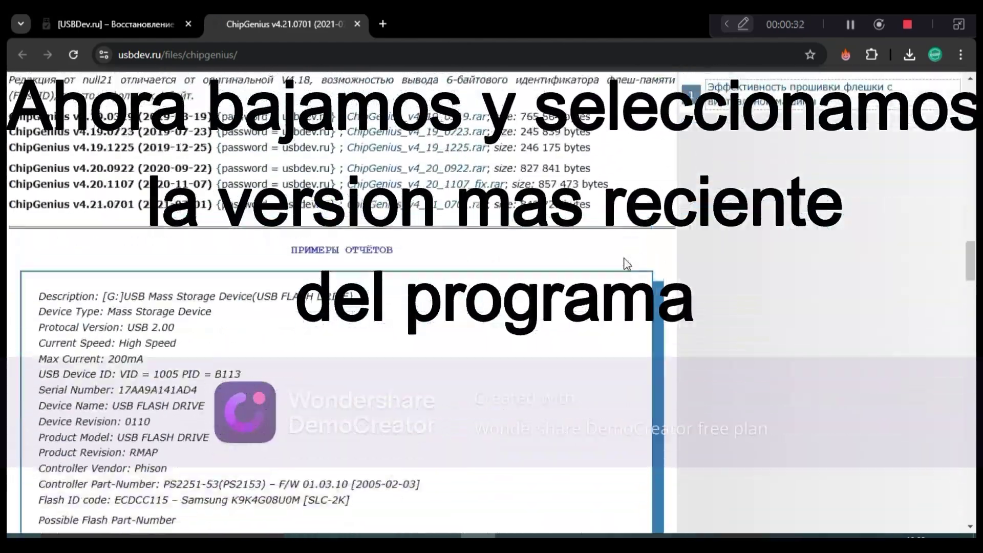
scroll(626, 264, up, 5)
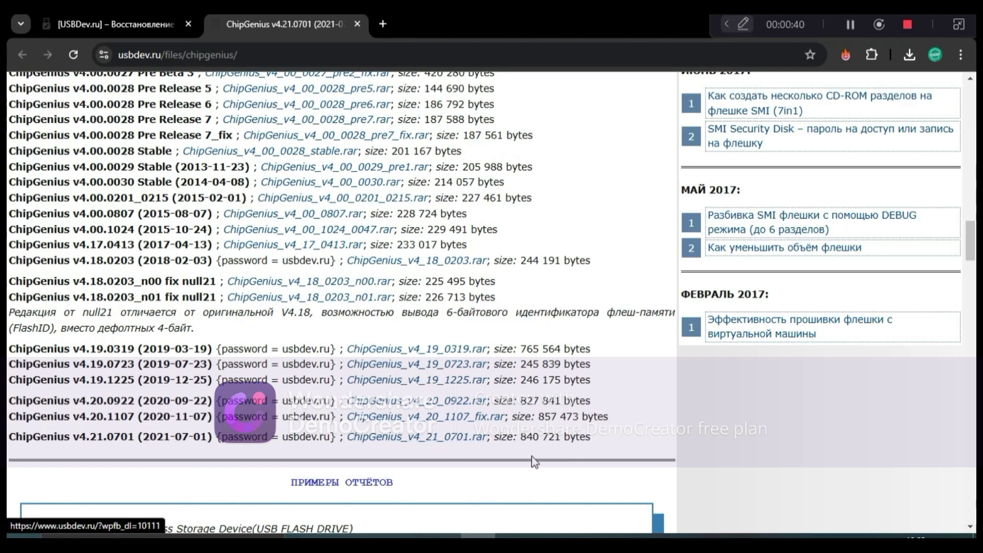
Turn off real-time protection in the Windows Security virus and threat protection settings.
click(189, 541)
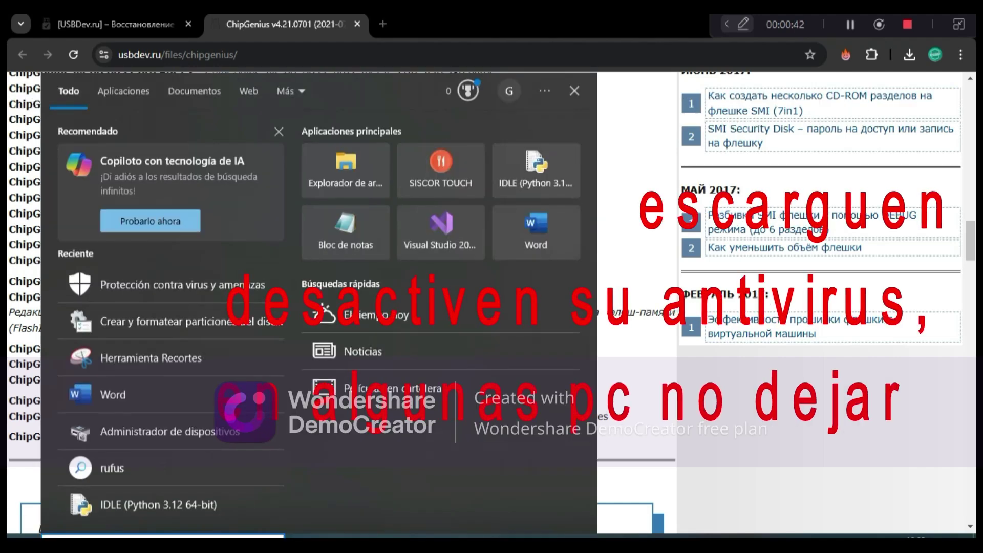
click(242, 292)
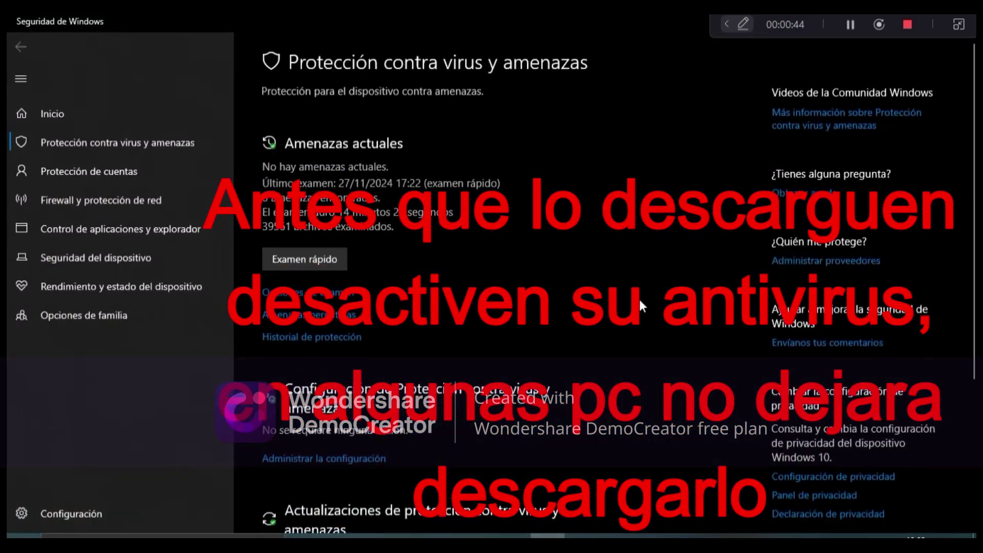
click(370, 458)
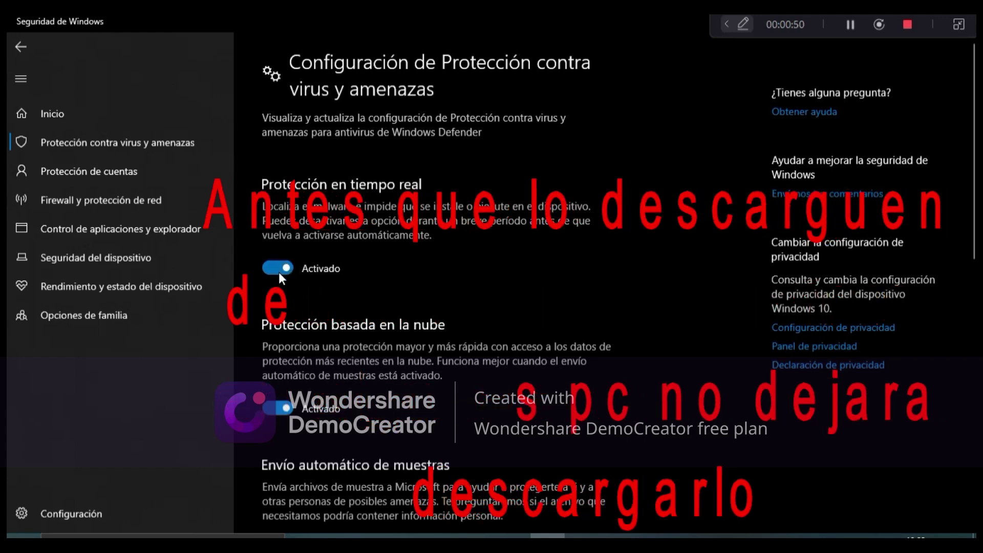
click(278, 270)
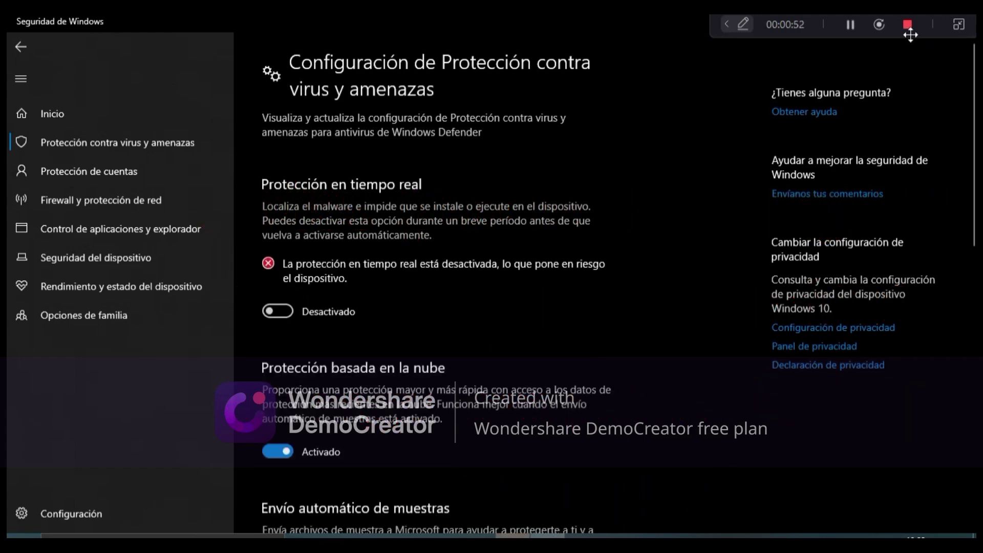
Return to Chrome and allow the blocked download of ChipGenius_v4_21_0701.rar from the full download history.
key(alt+Tab)
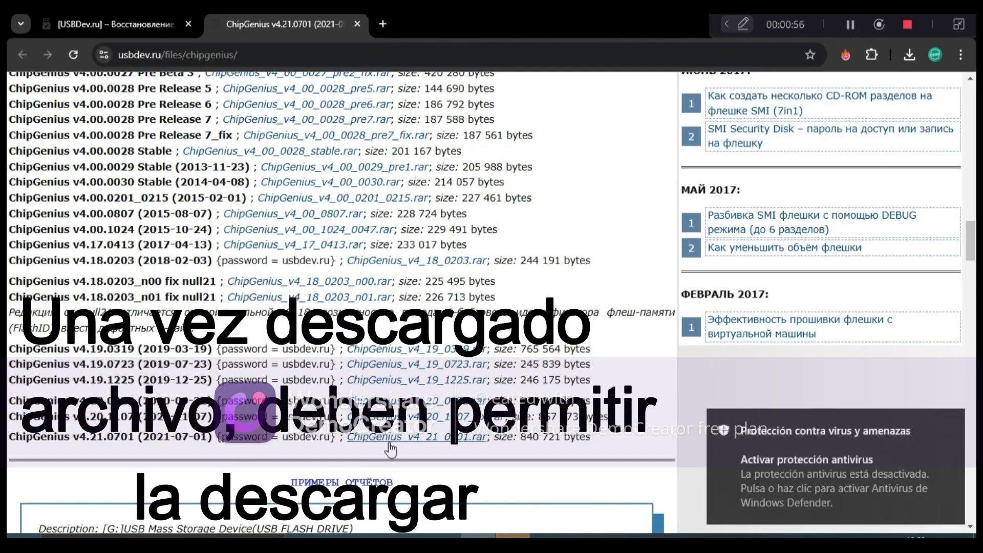
click(903, 57)
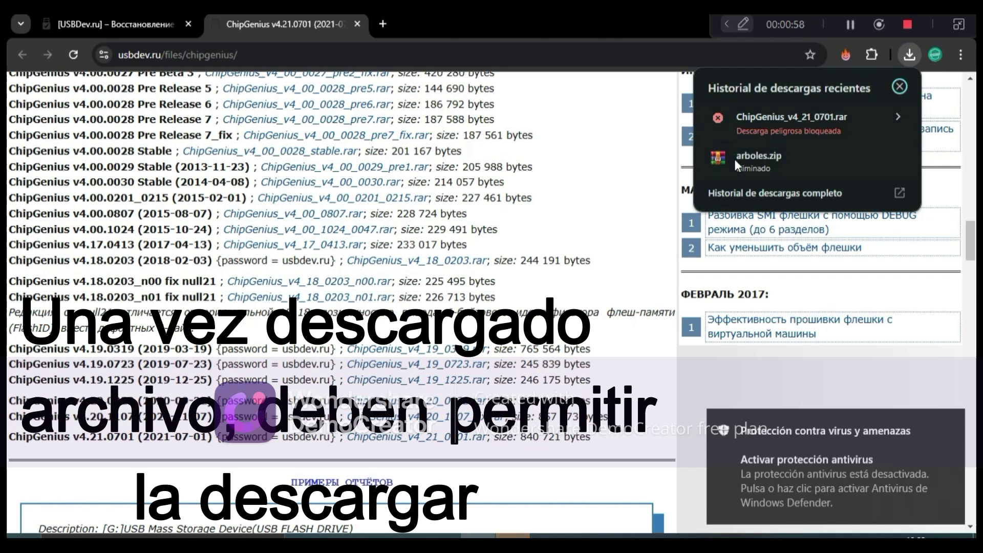
click(757, 193)
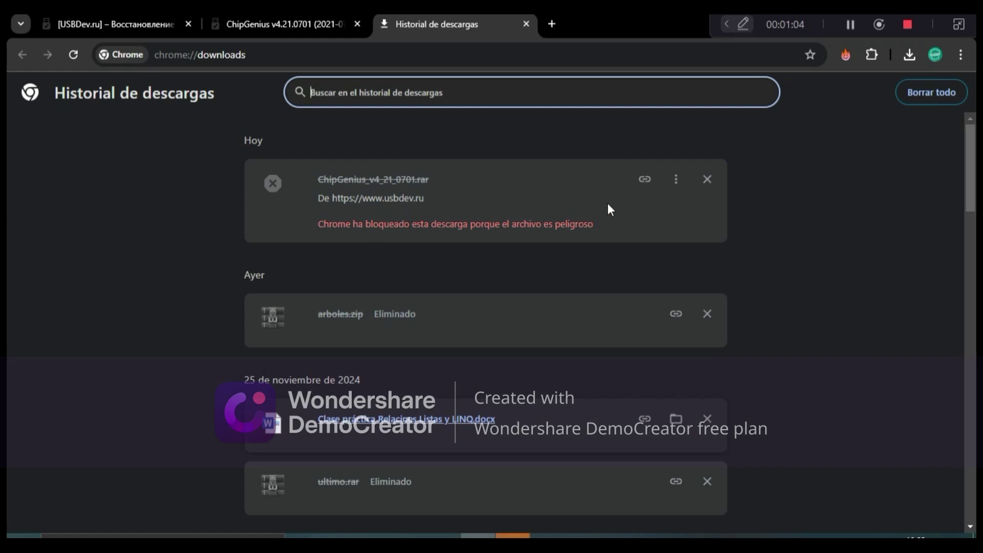
click(675, 180)
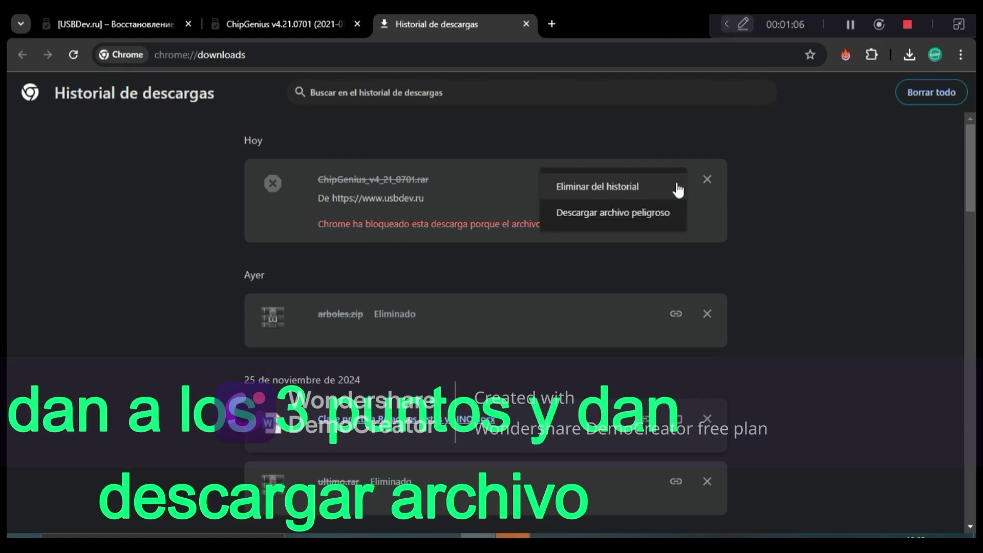
click(636, 219)
click(558, 344)
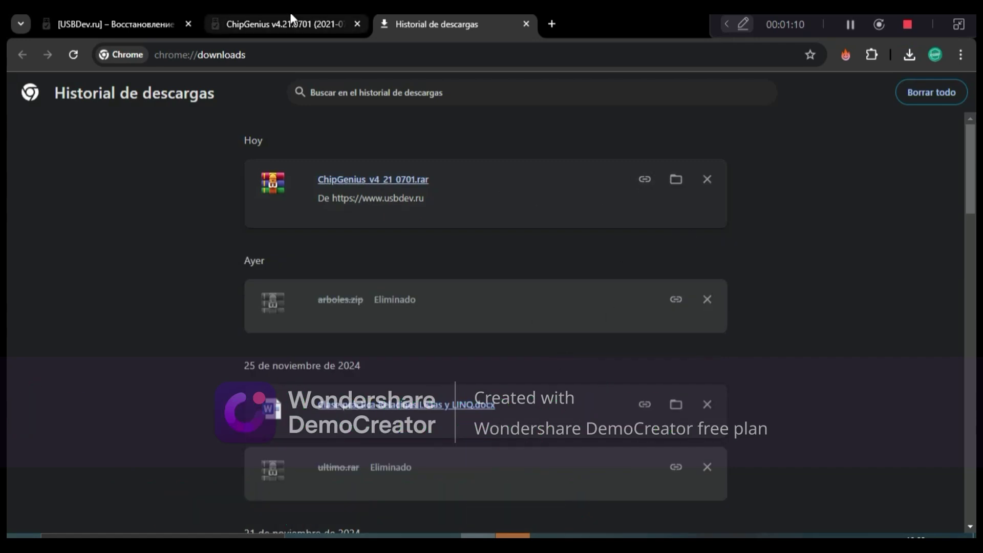
Copy ChipGenius_v4_21_0701.rar from the Downloads folder to the desktop, minimizing the open windows.
key(alt+Tab)
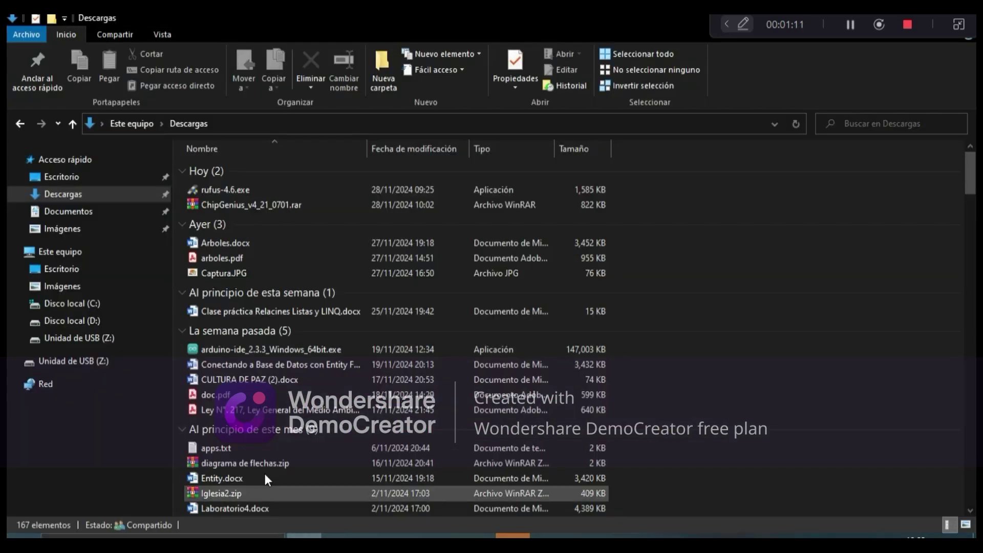
click(259, 208)
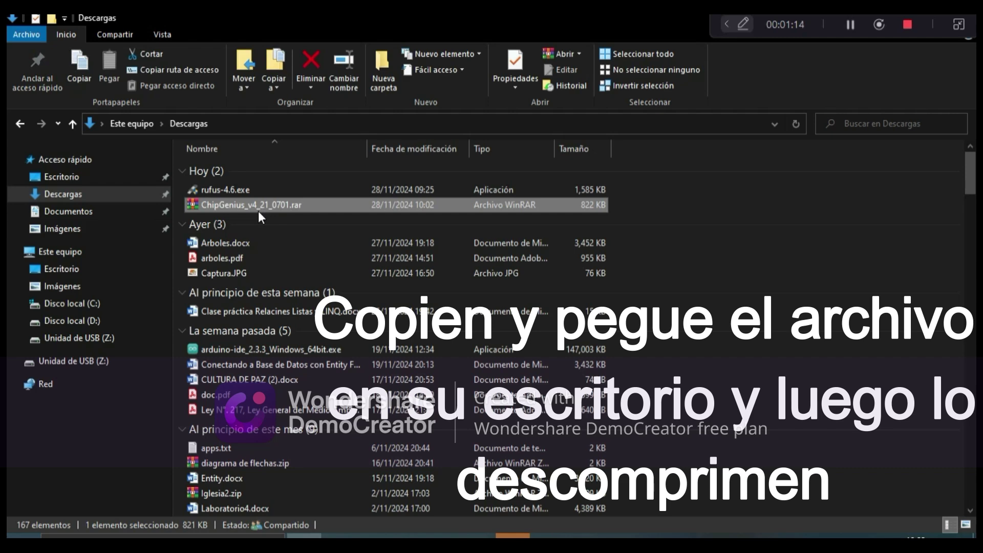
drag(858, 21, 788, 52)
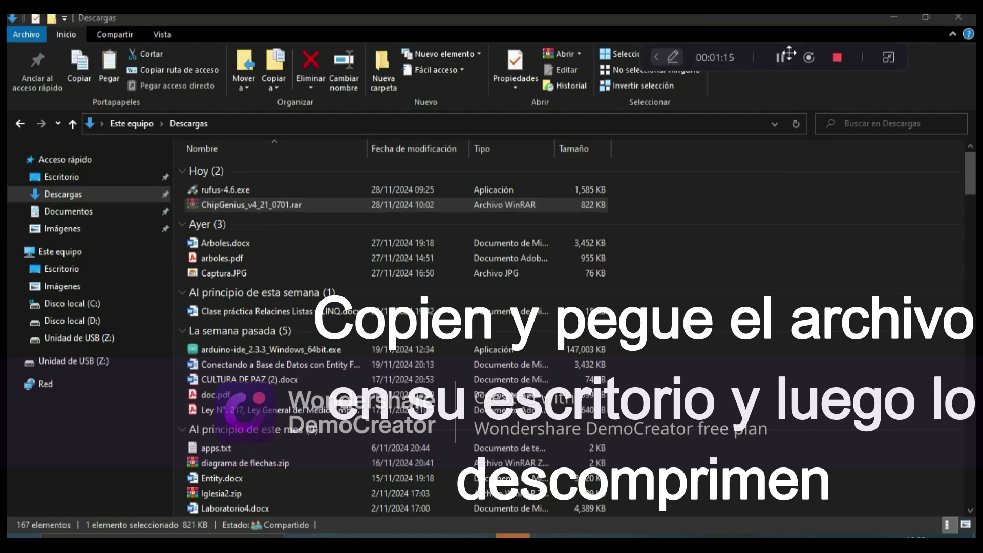
click(891, 18)
click(901, 23)
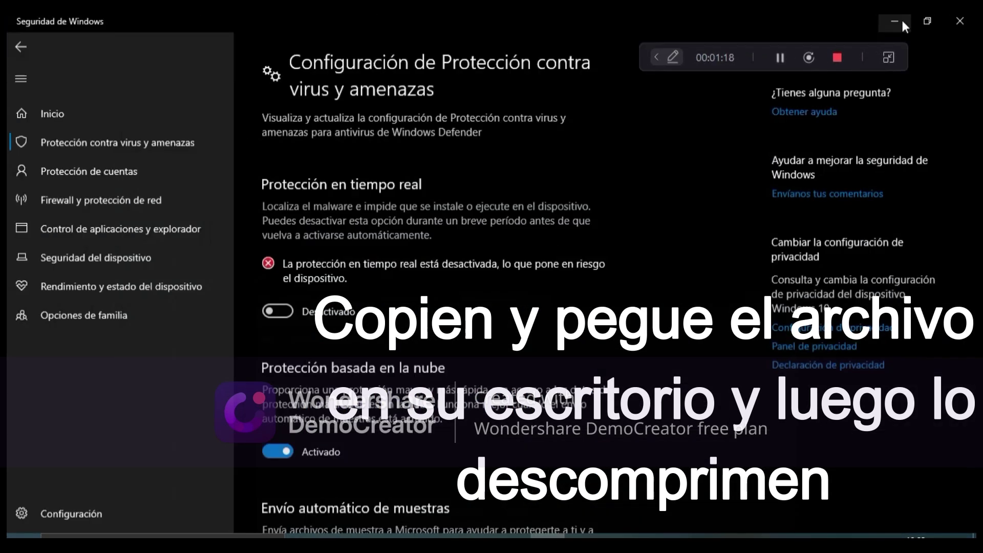
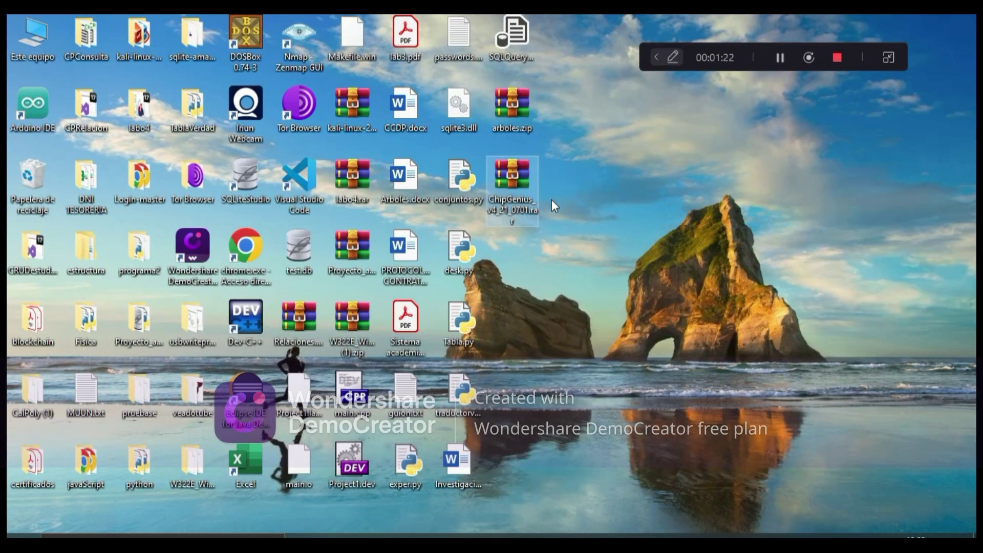
Start extracting ChipGenius_v4_21_0701.rar on the desktop and copy its archive password from the v4.21.0701 entry on the ChipGenius download page.
right_click(506, 167)
click(573, 240)
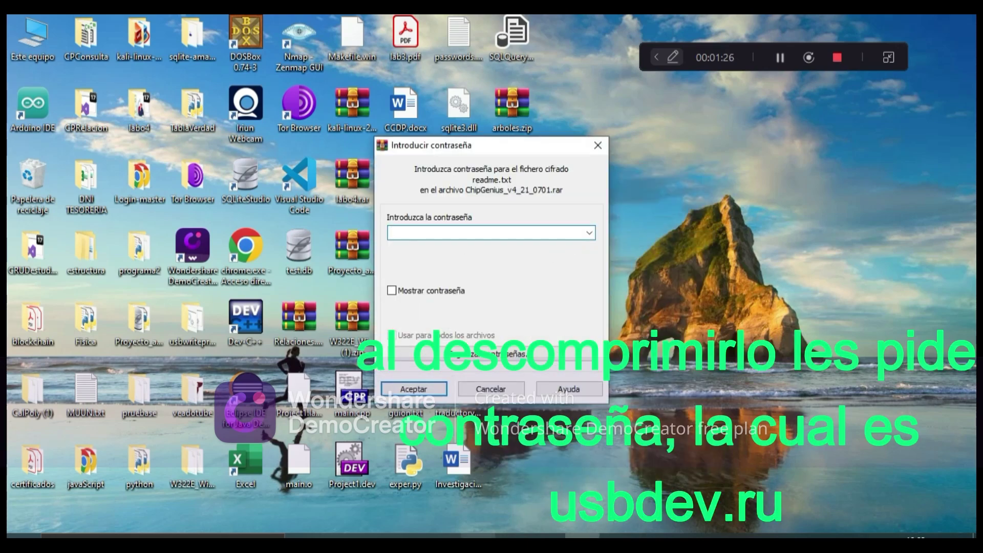
key(alt+Tab)
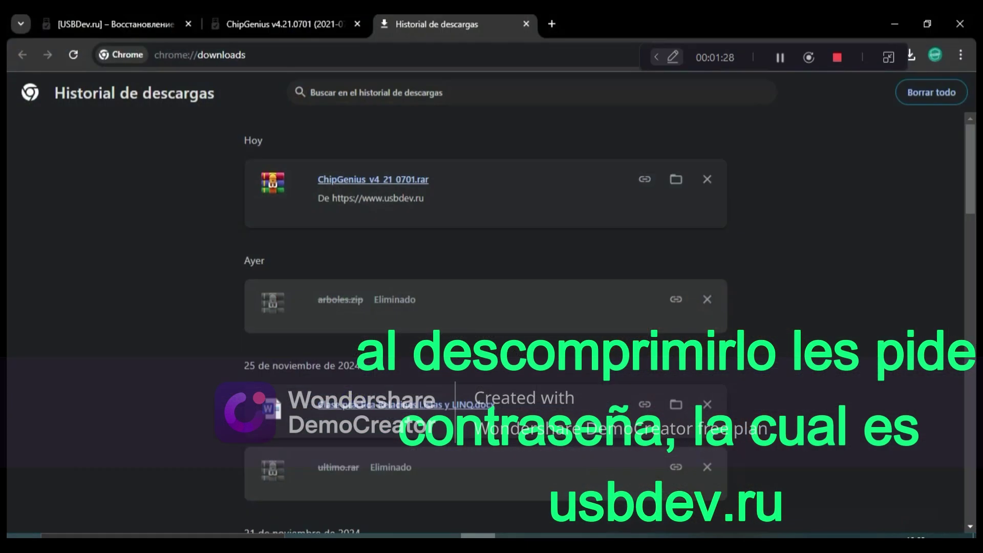
click(287, 24)
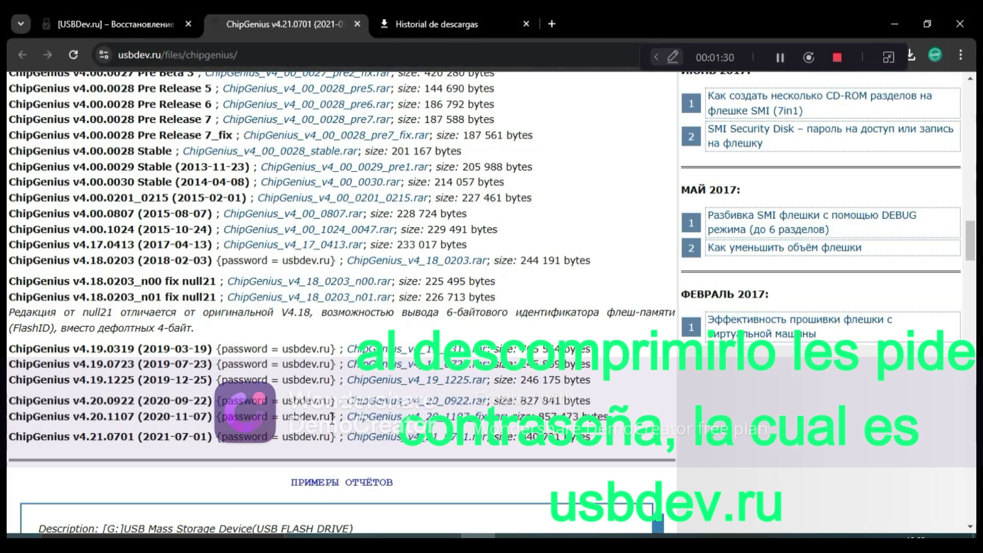
drag(285, 436, 329, 436)
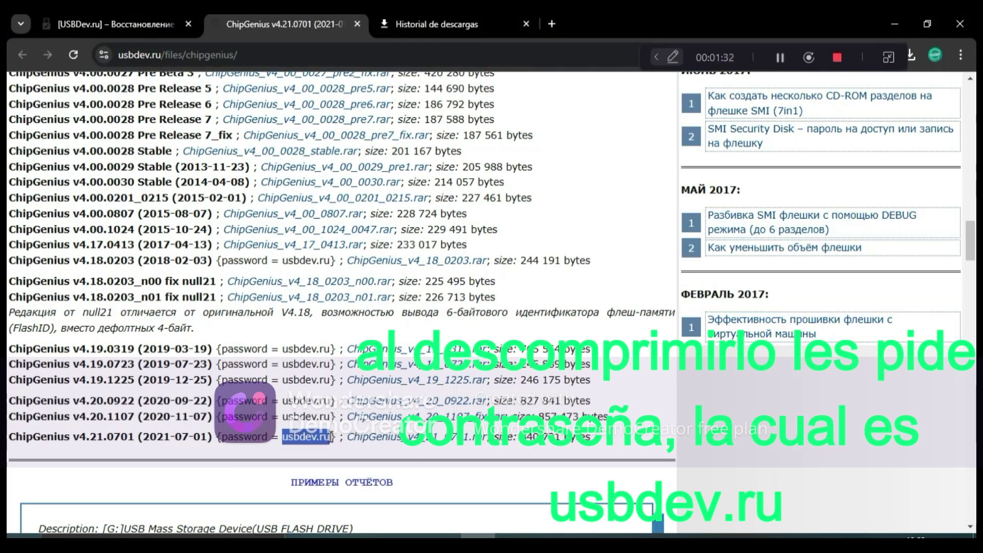
right_click(328, 436)
click(361, 290)
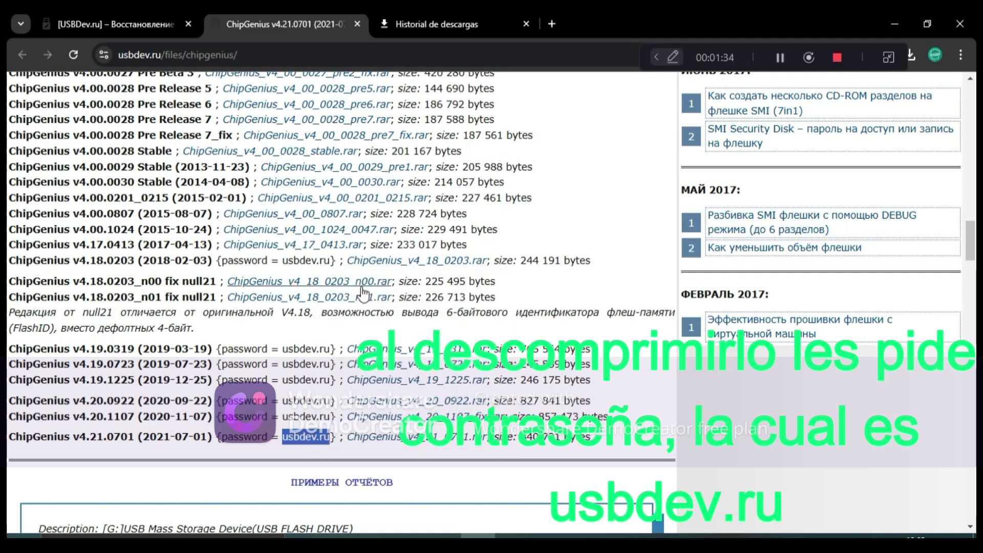
Enter the copied archive password to finish extracting the ChipGenius archive, and minimize the browser to return to the desktop.
key(alt+Tab)
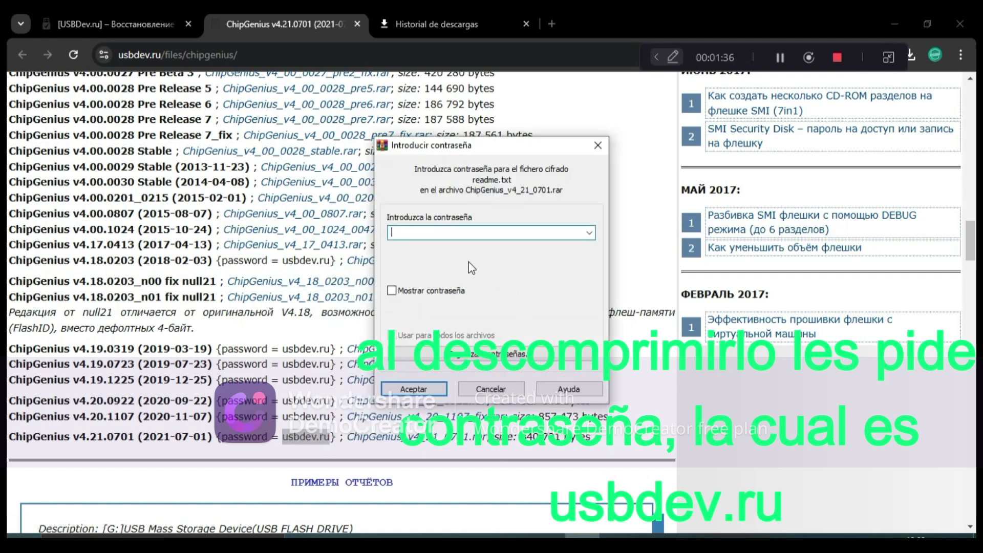
key(ctrl+v)
click(415, 389)
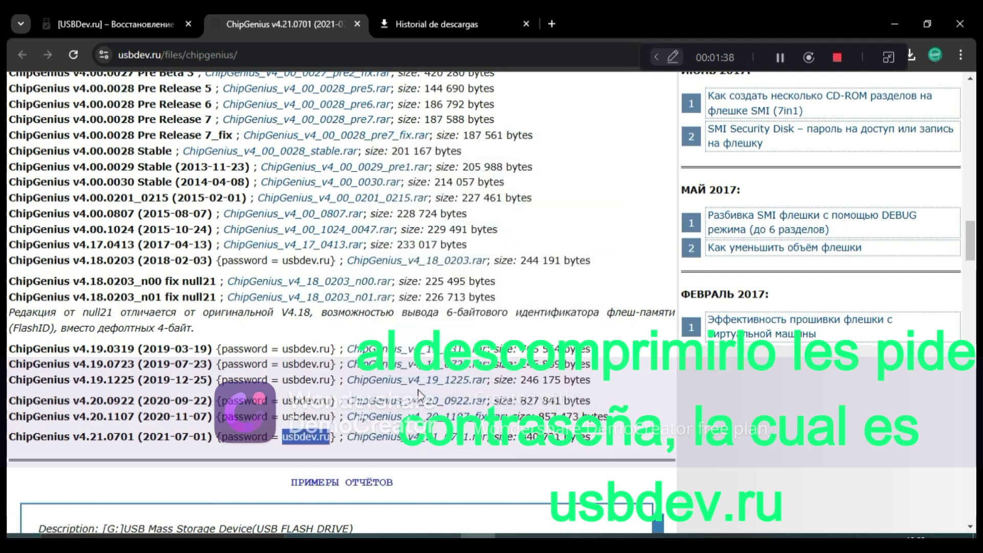
click(894, 24)
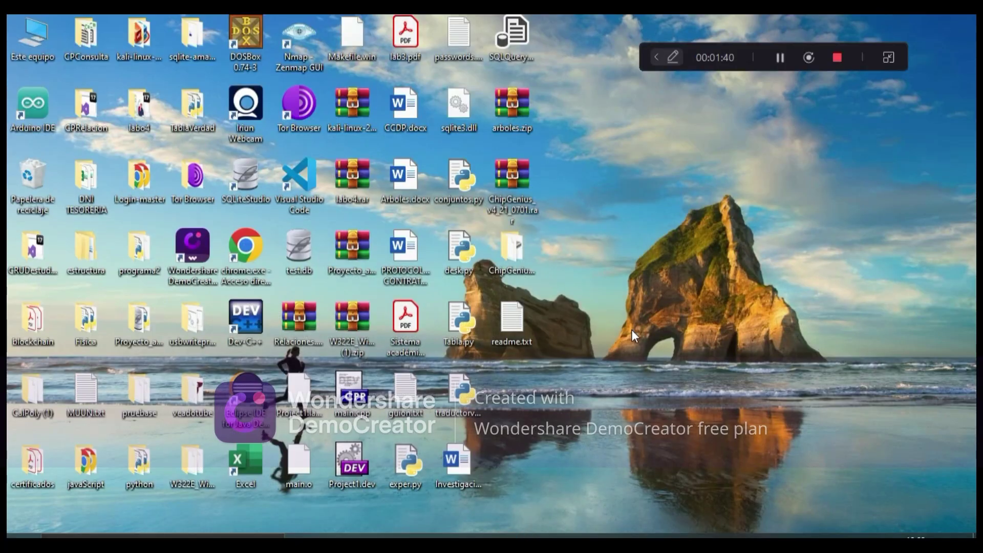
Open the extracted ChipGenius folder on the desktop and run ChipGenius_v4_21_0701.exe as administrator.
double_click(514, 247)
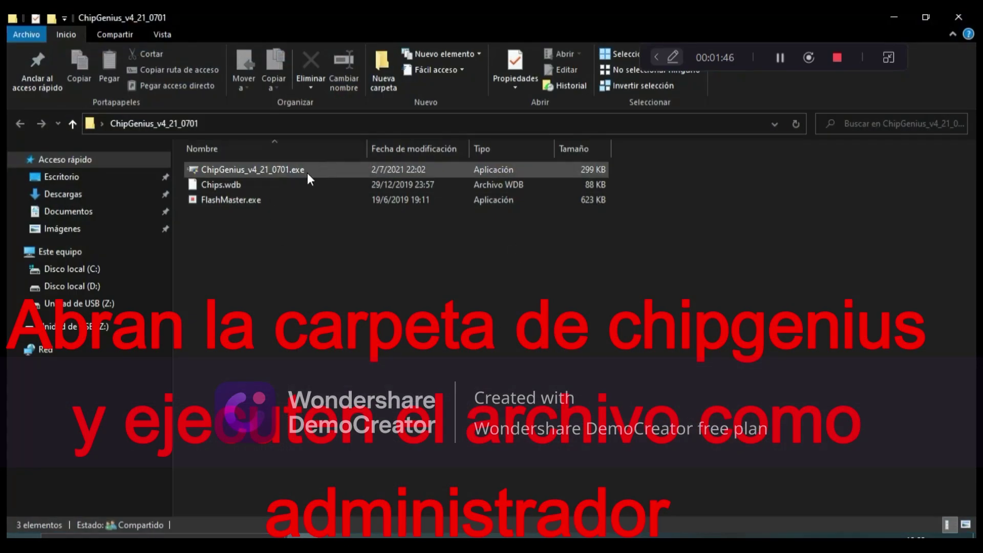
right_click(307, 174)
right_click(271, 167)
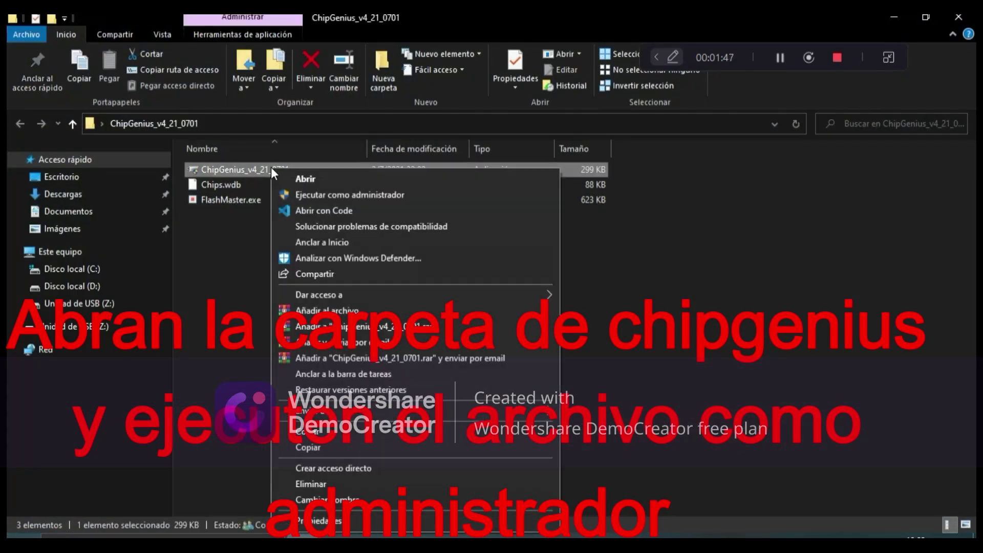
click(332, 195)
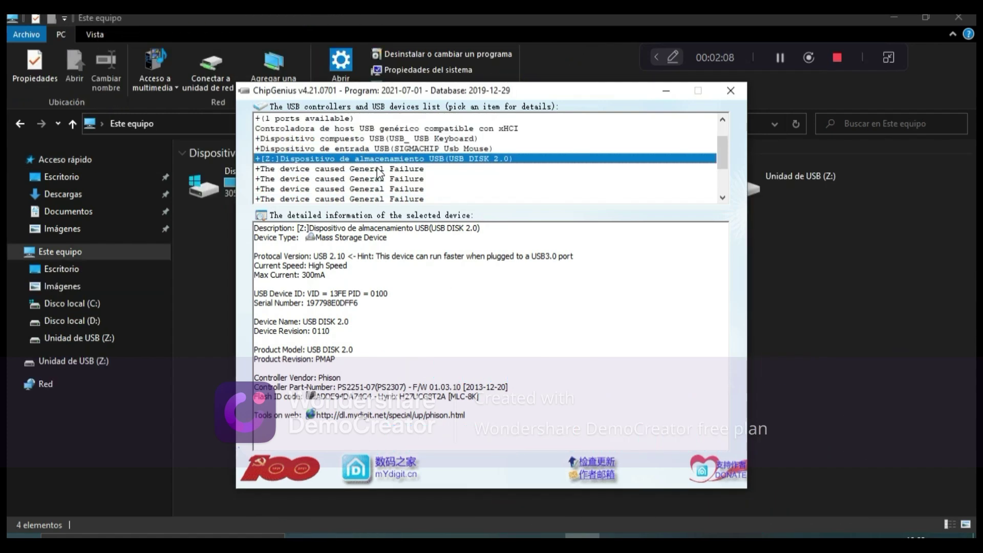
Examine the [Z:] USB storage device's details from the product model through the controller vendor and part number to the flash ID code.
click(379, 170)
drag(256, 352, 476, 397)
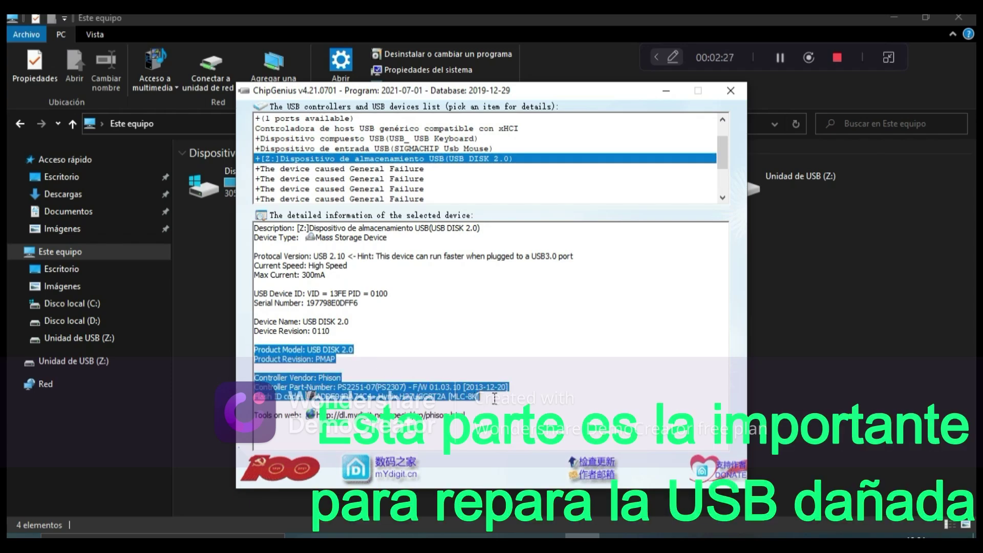
click(349, 387)
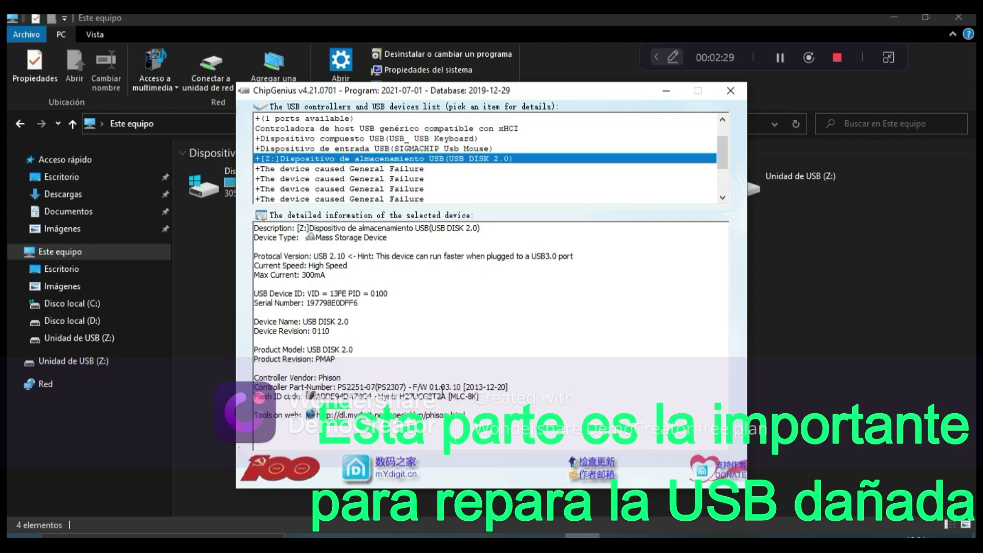
click(779, 59)
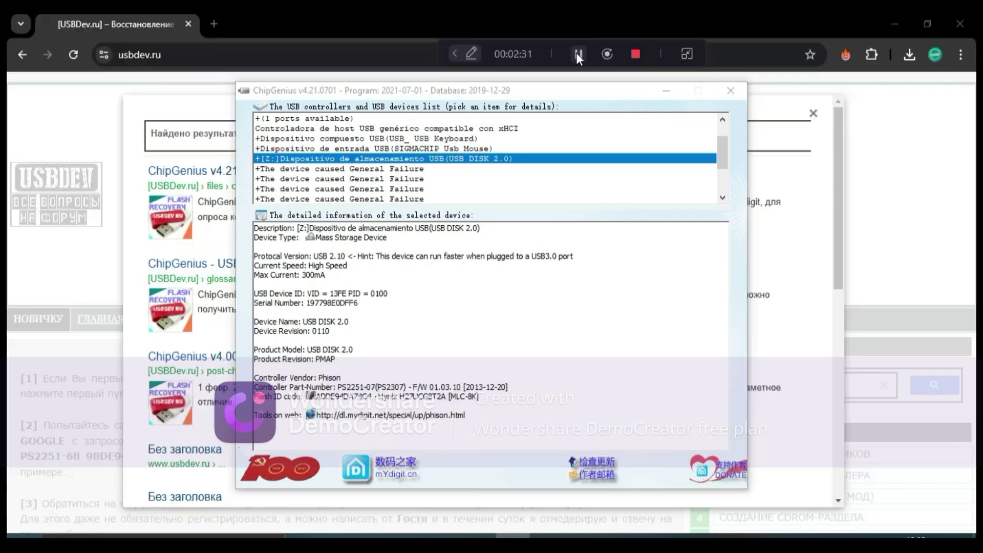
Select the controller vendor name Phison, copy the device information to the clipboard and dismiss the message.
drag(318, 377, 338, 378)
click(346, 377)
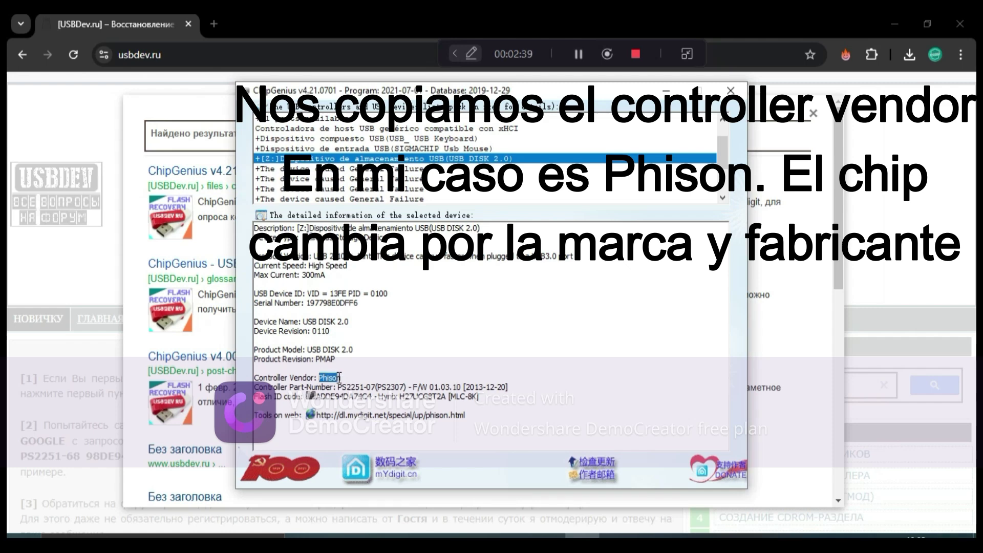
key(ctrl+c)
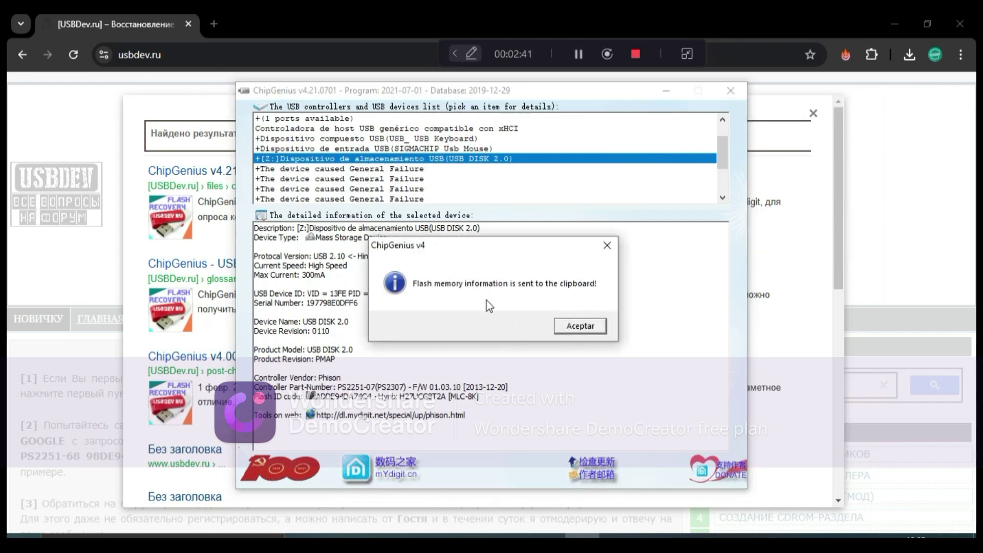
click(586, 326)
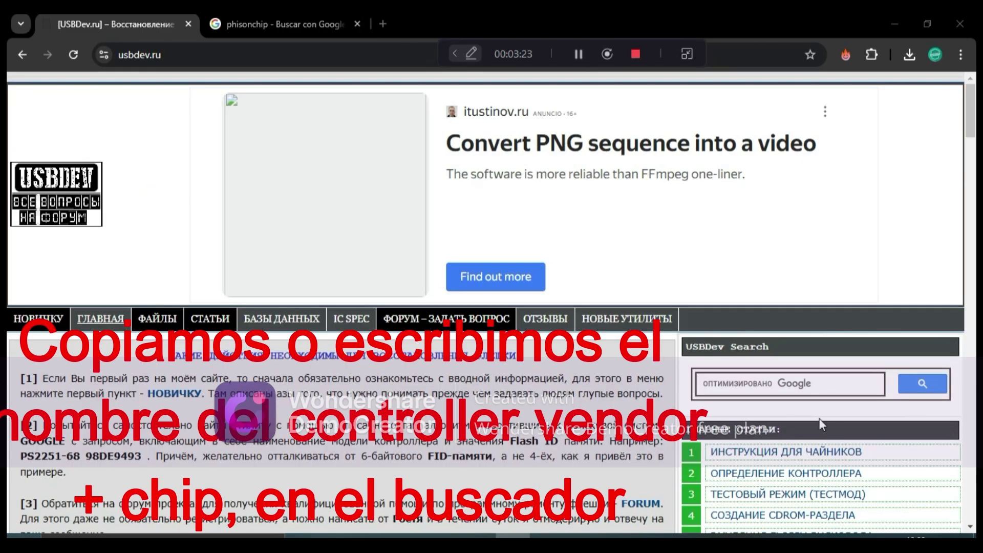
Recheck the controller vendor in ChipGenius, minimize it, and search the USBDev site for "phison chip".
key(alt+Tab)
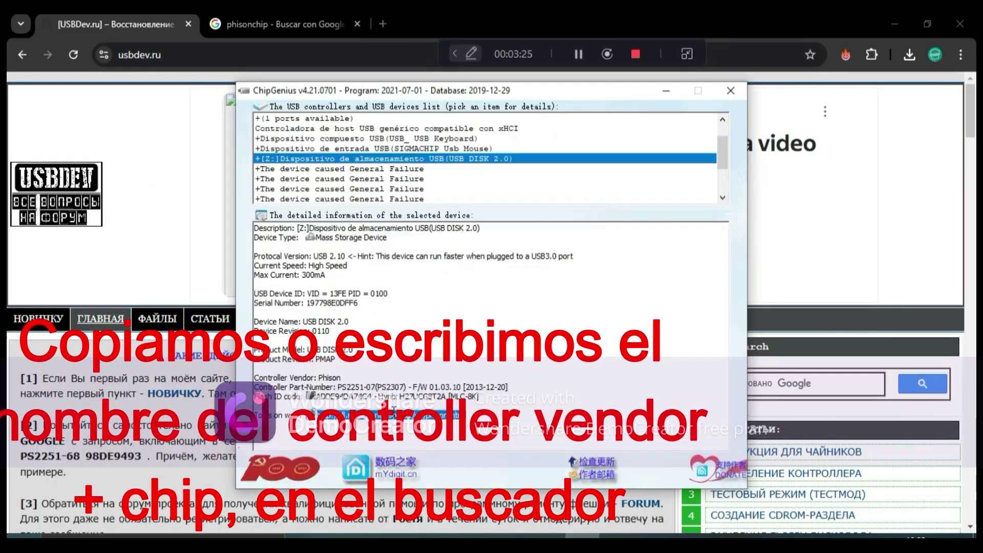
click(345, 363)
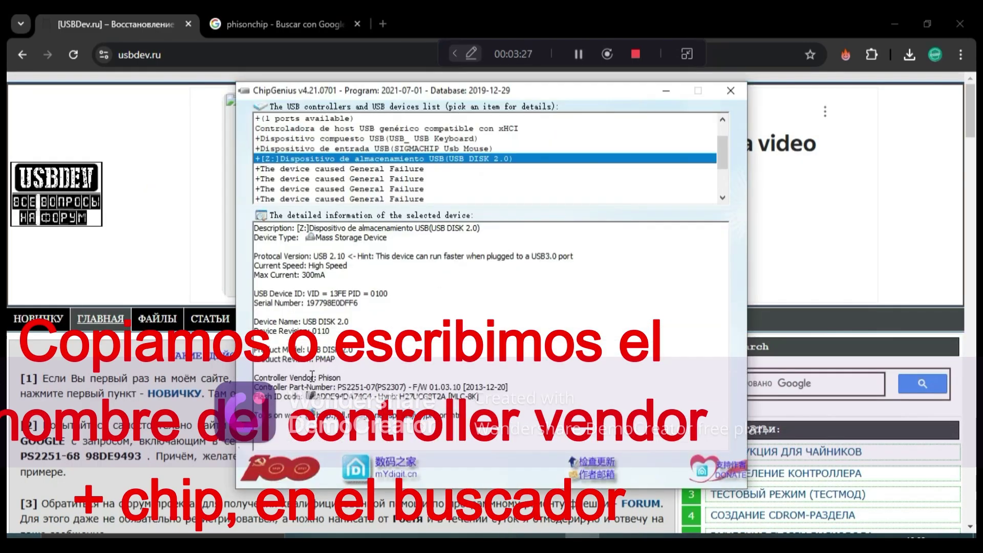
click(668, 98)
click(783, 383)
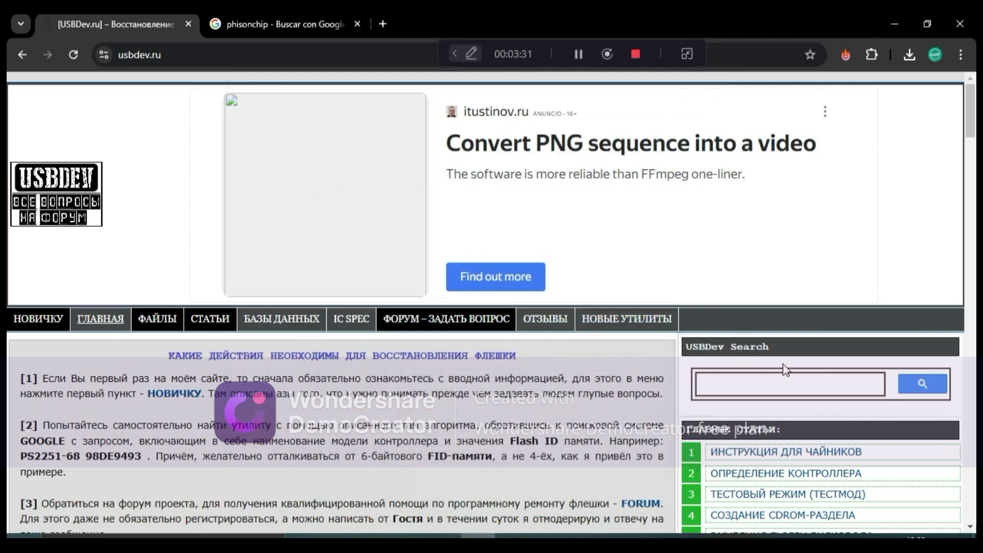
text(phison)
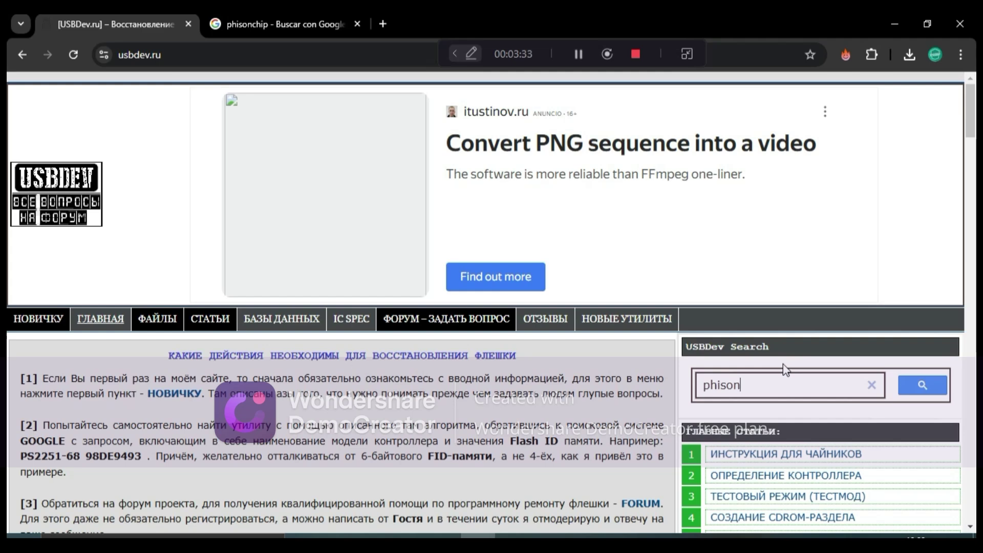
text( chip)
key(Return)
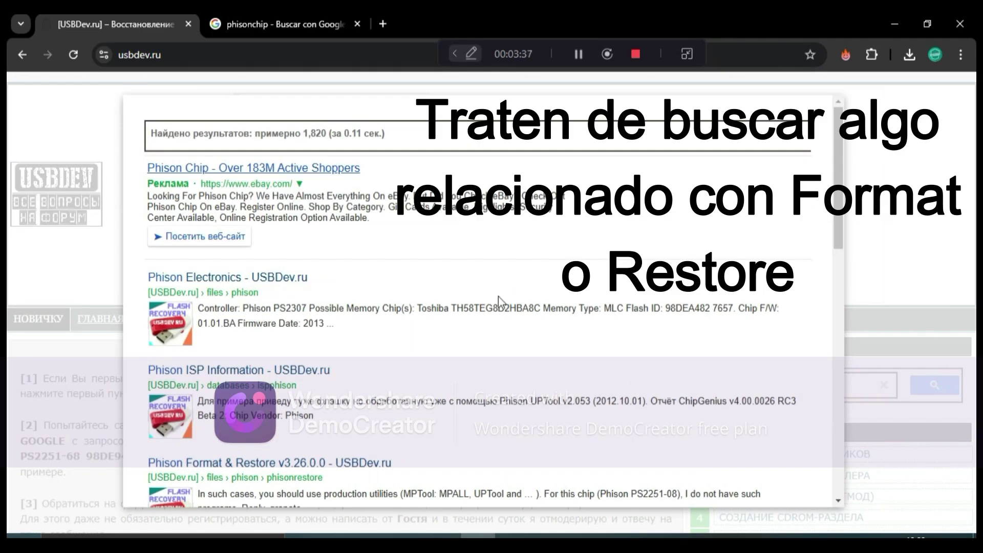
Open the "Phison Format & Restore v3.26.0.0" search result and close the phisonchip Google search tab.
scroll(537, 340, down, 2)
scroll(537, 337, down, 2)
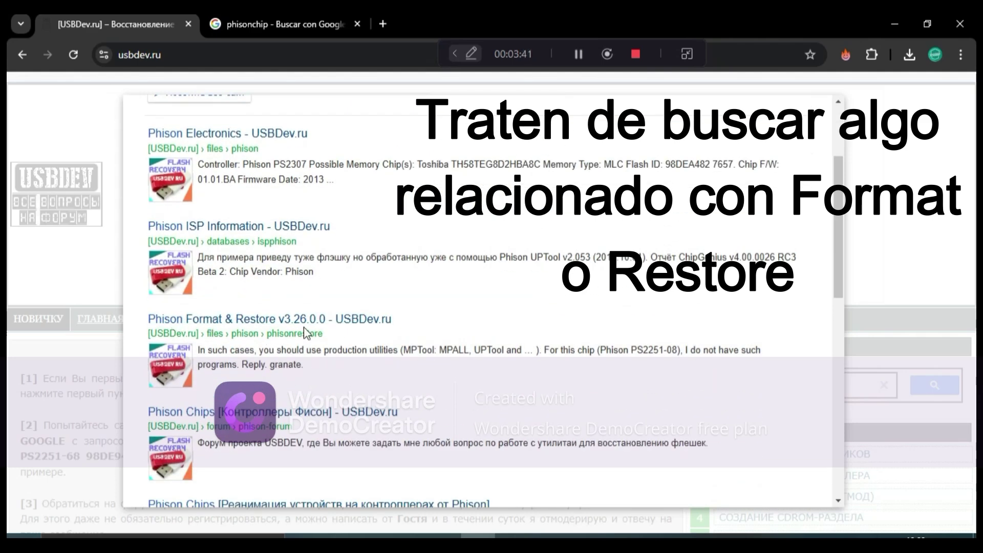
click(242, 319)
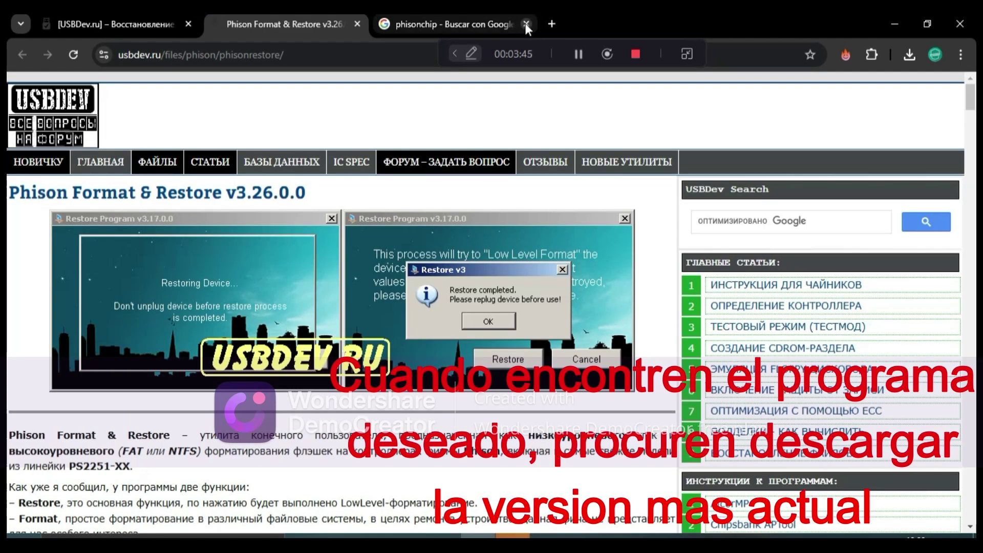
click(526, 24)
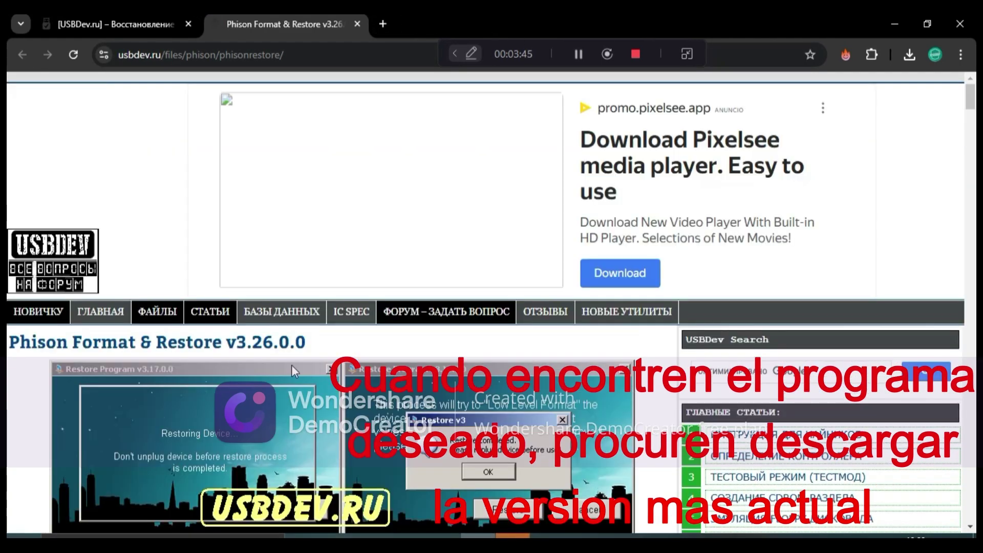
Download Restore_v3.26.0.0.rar, the newest Phison Format & Restore release, from the page's download list.
scroll(301, 352, down, 7)
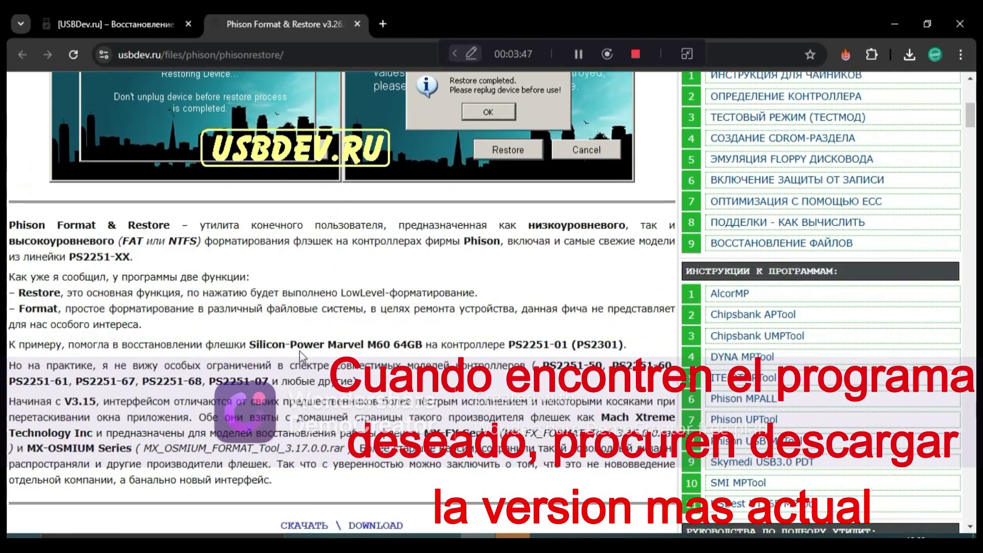
scroll(299, 351, down, 6)
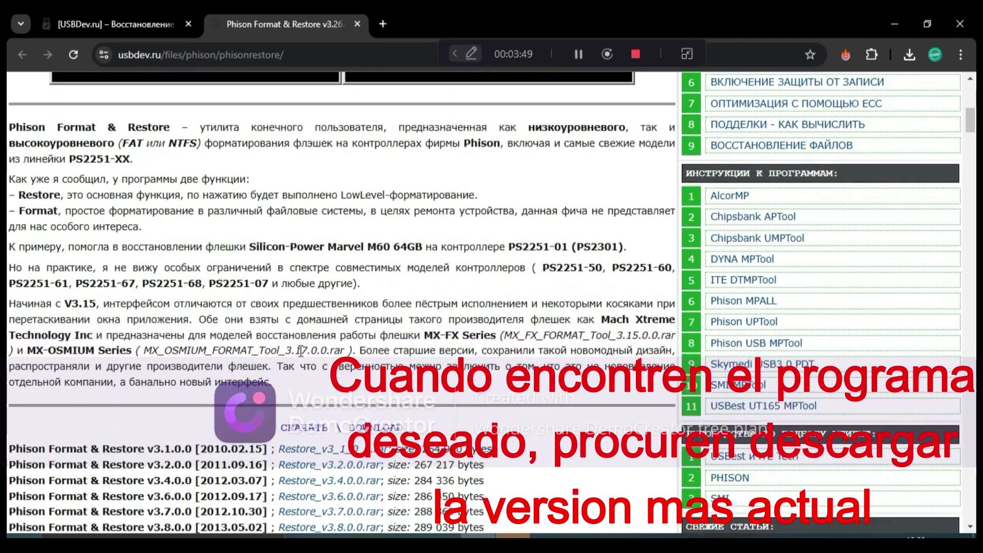
scroll(300, 350, down, 3)
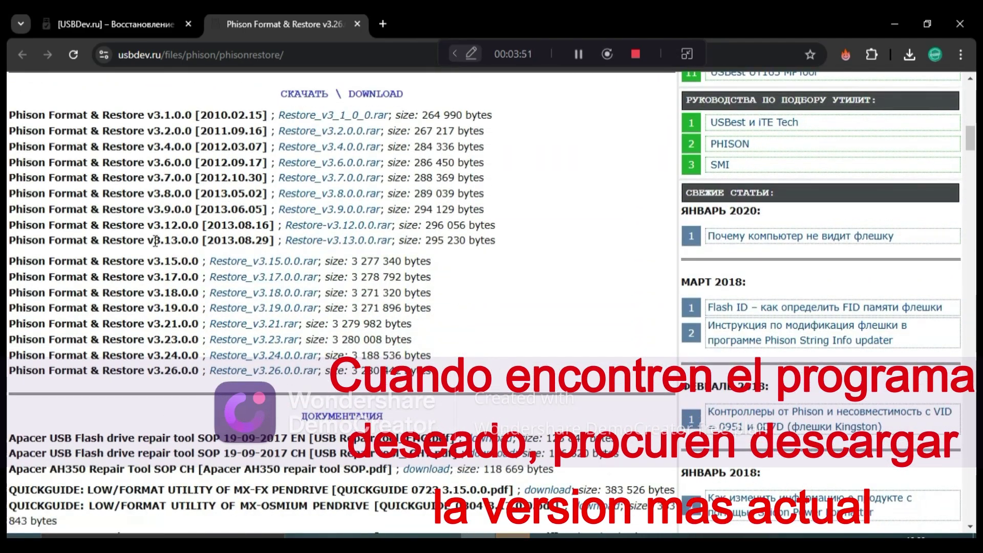
click(272, 370)
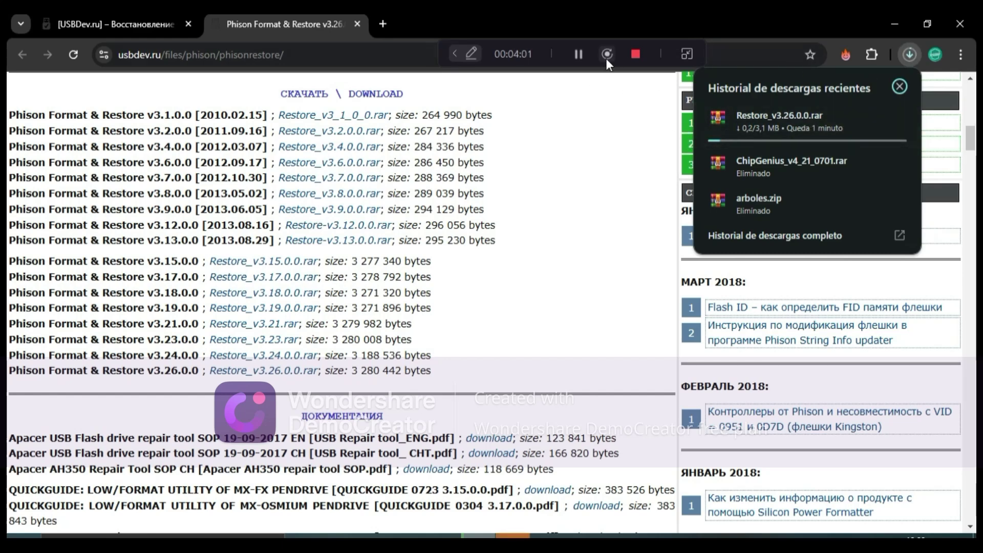
scroll(818, 154, down, 2)
click(910, 53)
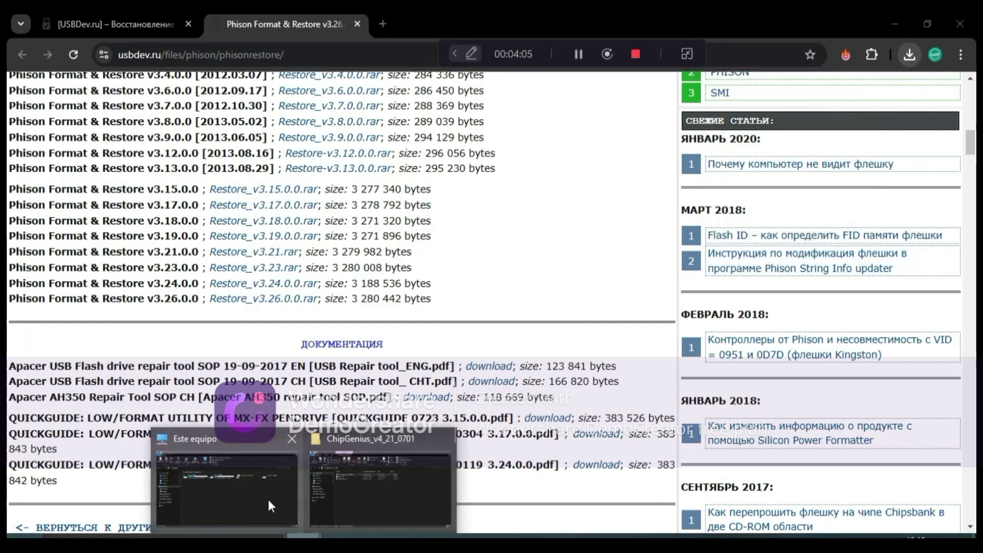
Copy Restore_v3.26.0.0.rar from the Descargas folder to the desktop, minimizing the open windows.
click(245, 481)
click(85, 197)
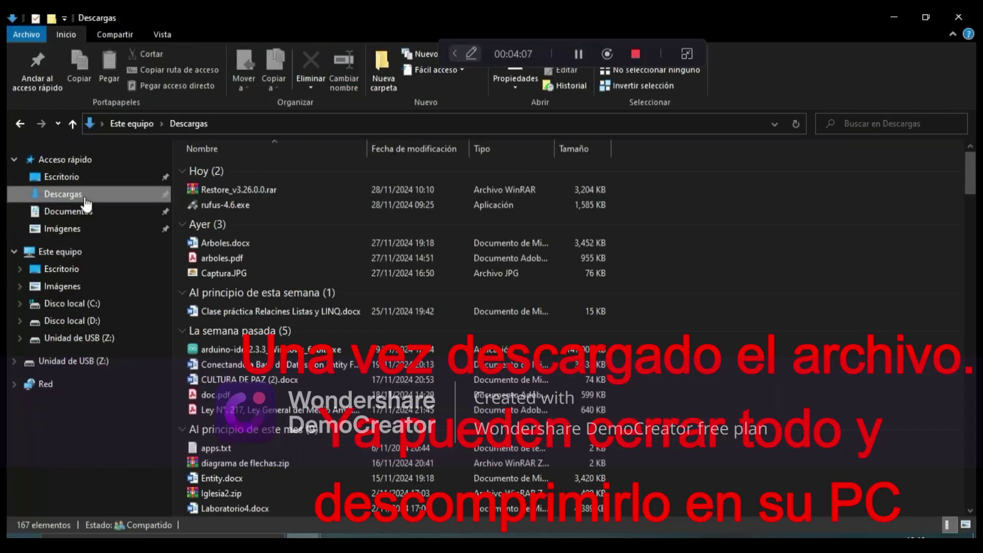
click(244, 191)
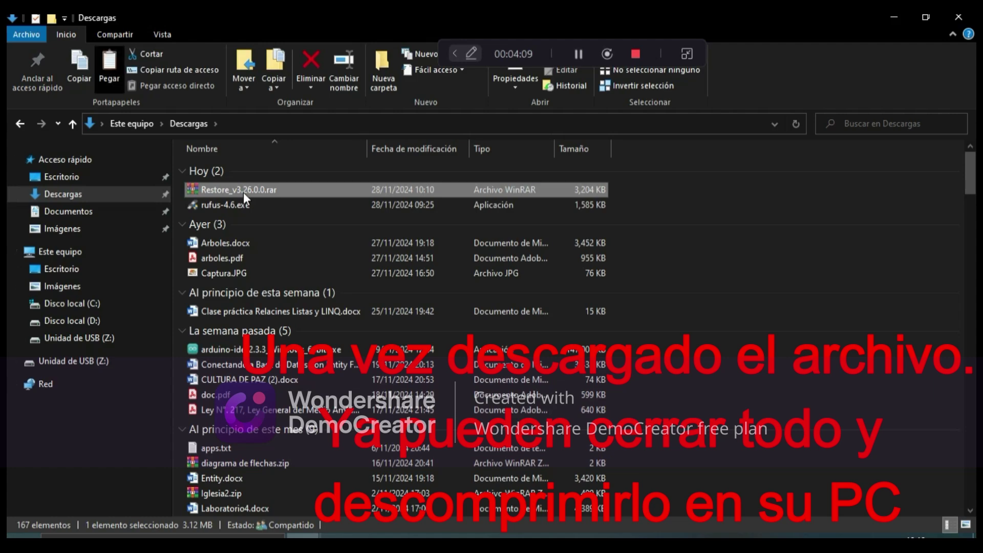
click(894, 17)
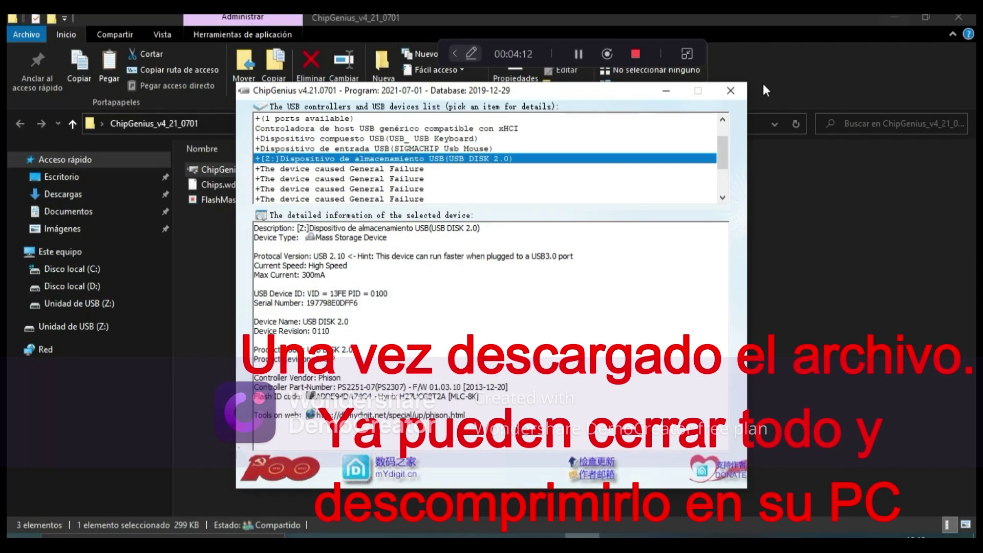
click(668, 91)
click(892, 16)
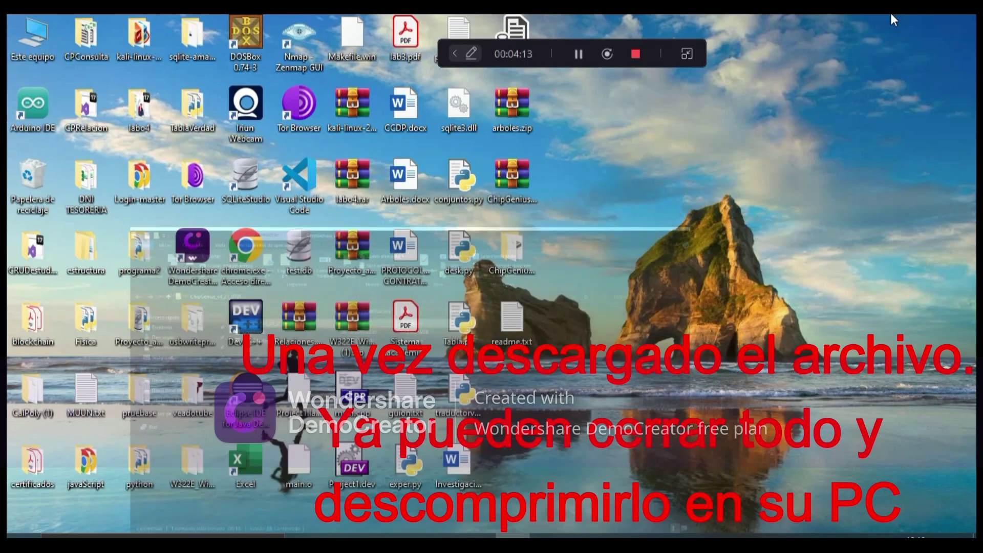
click(566, 487)
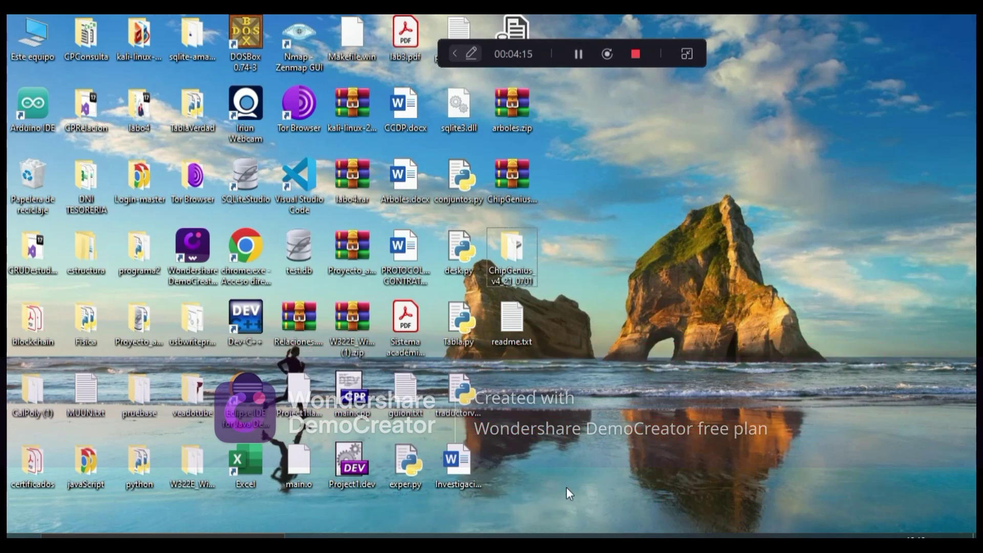
key(ctrl+v)
Try to extract Restore_v3.26.0.0.rar onto the desktop, cancel replacing readme.txt, and delete the extracted Restore v3.26.0.0.exe.
right_click(512, 385)
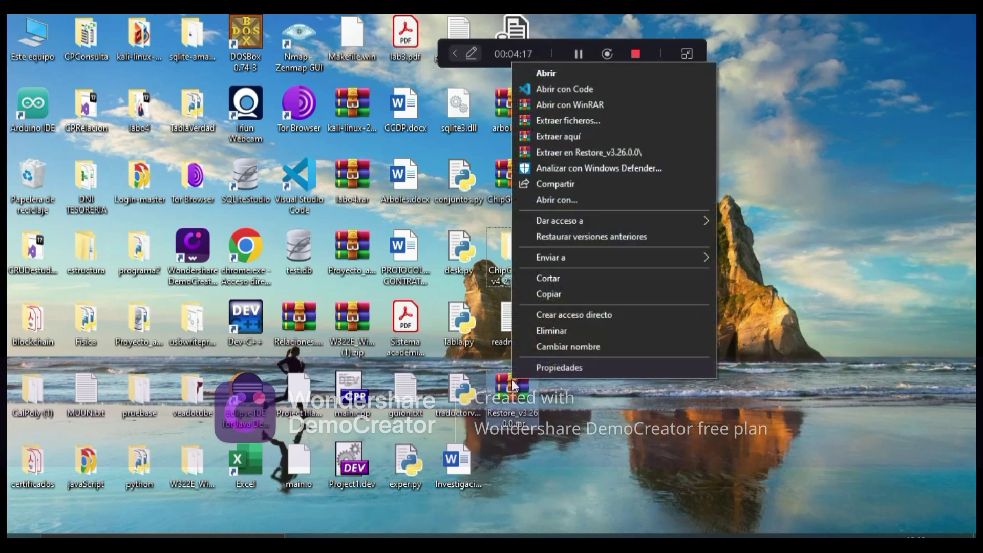
click(590, 134)
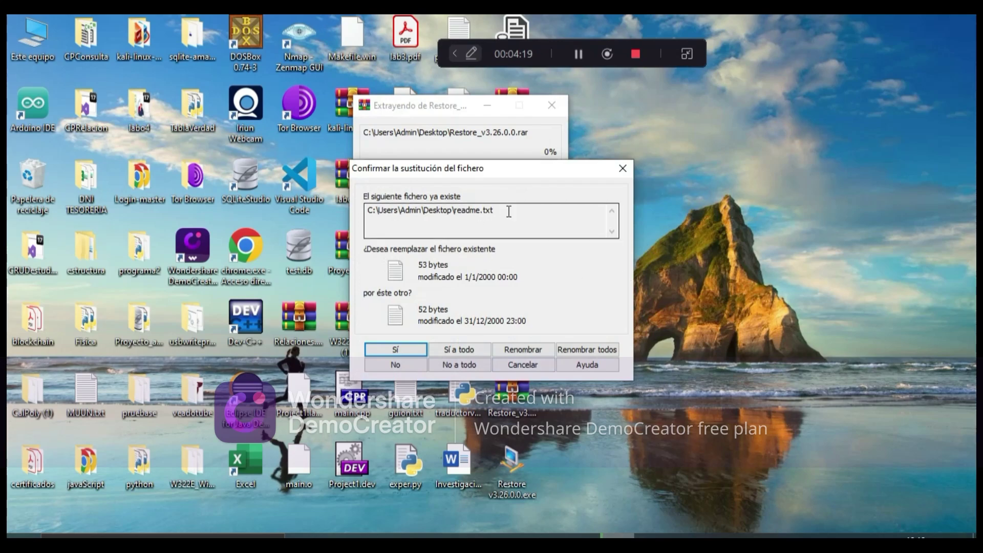
click(623, 170)
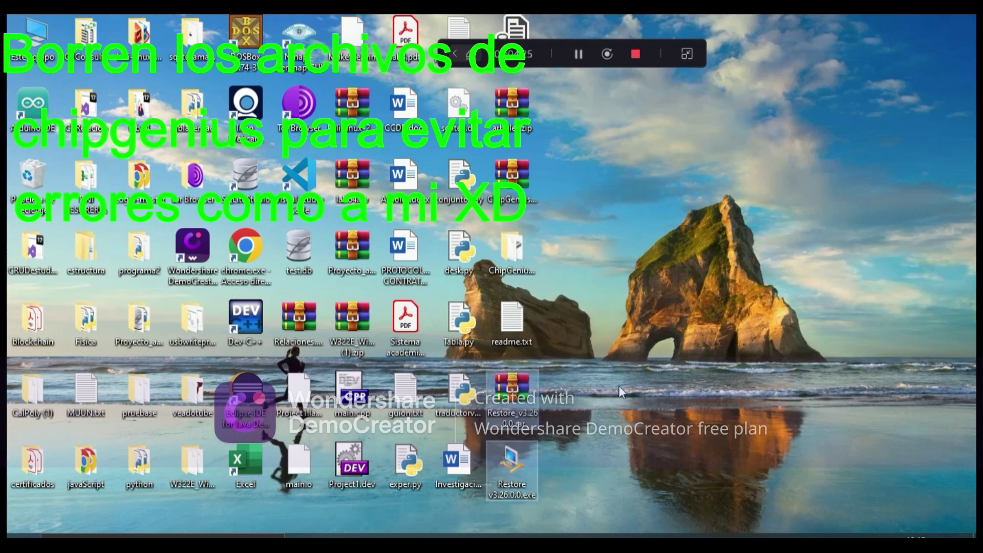
right_click(523, 450)
click(552, 395)
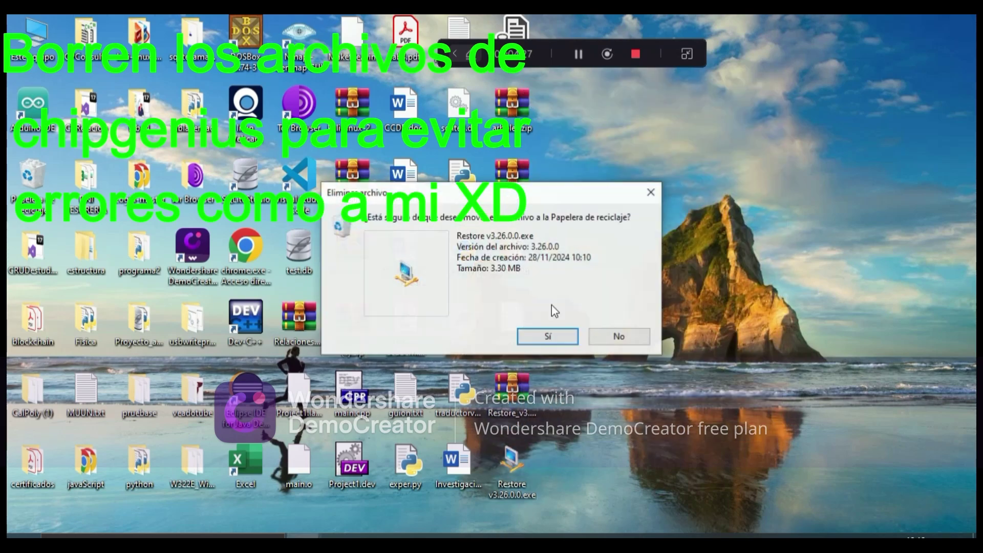
click(548, 336)
Delete the ChipGenius archive, its extracted folder and readme.txt from the desktop, dismissing the folder-in-use message.
drag(551, 186, 513, 322)
right_click(513, 323)
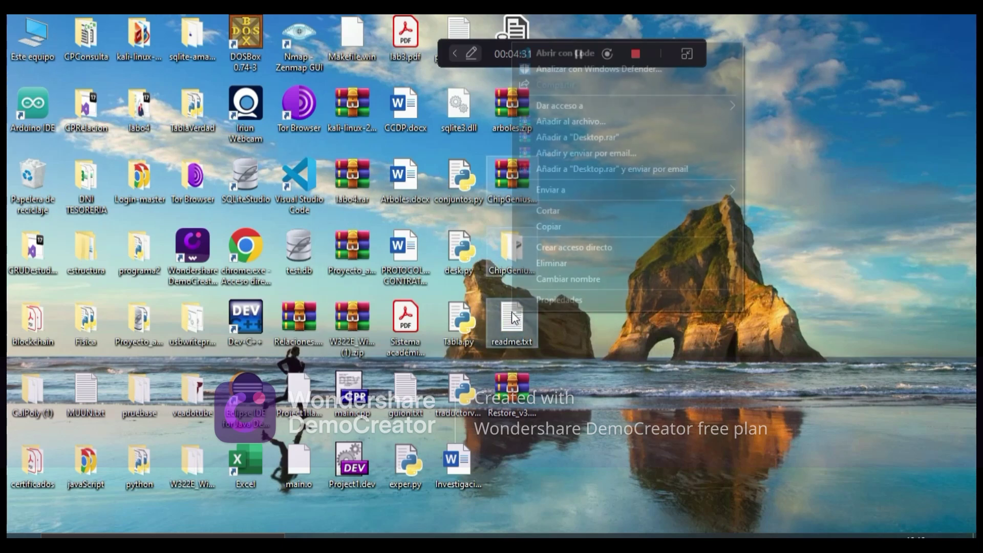
click(564, 262)
click(543, 289)
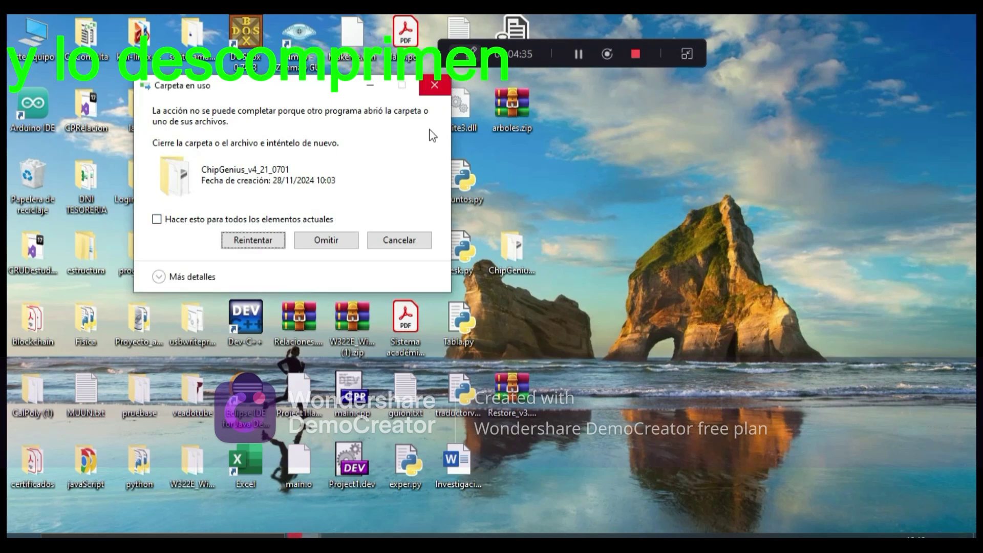
click(434, 85)
Close the ChipGenius_v4_21_0701 folder window and try again to delete that folder from the desktop.
mouse_move(303, 536)
mouse_move(387, 478)
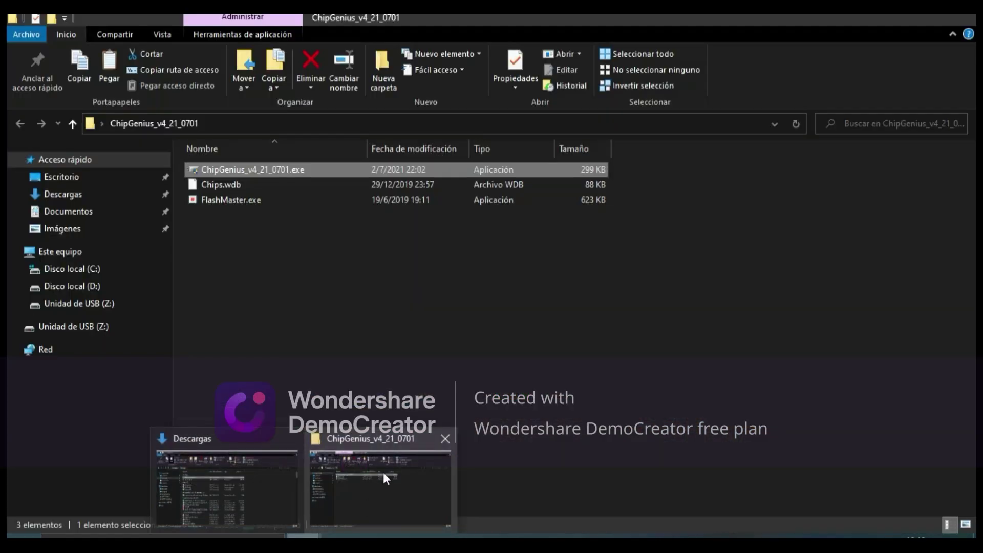
click(445, 439)
right_click(525, 252)
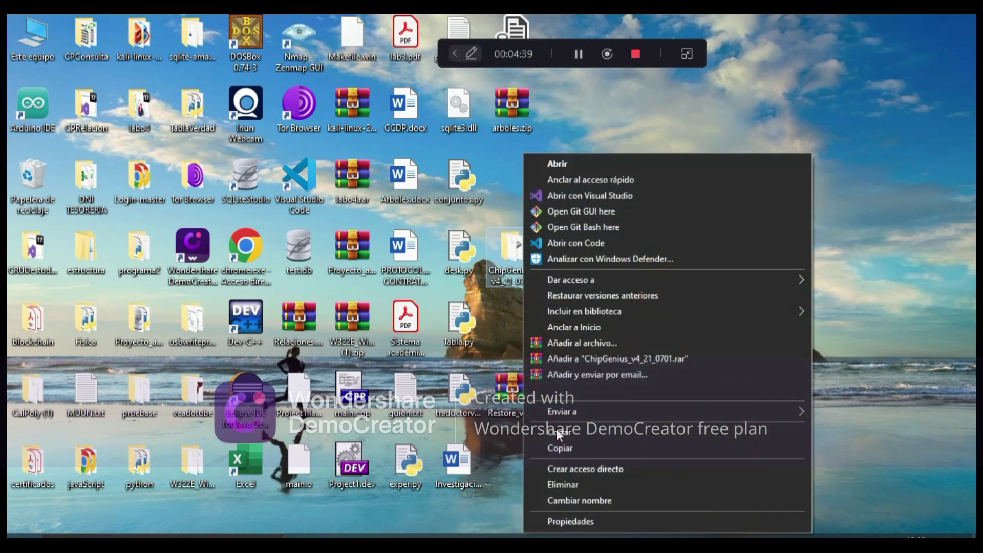
click(563, 483)
click(546, 323)
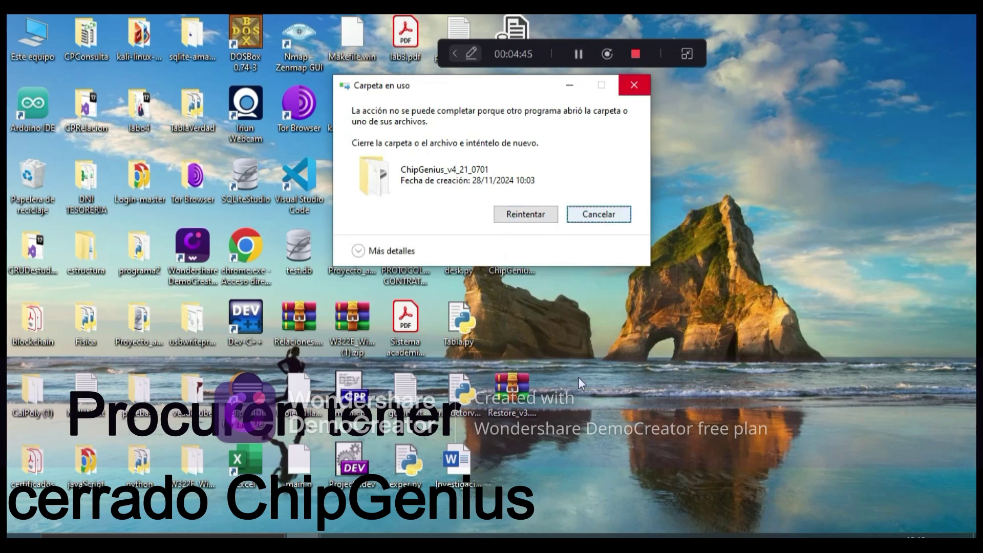
click(633, 84)
Close the running ChipGenius program and move the ChipGenius_v4_21_0701 folder to the recycle bin.
click(582, 540)
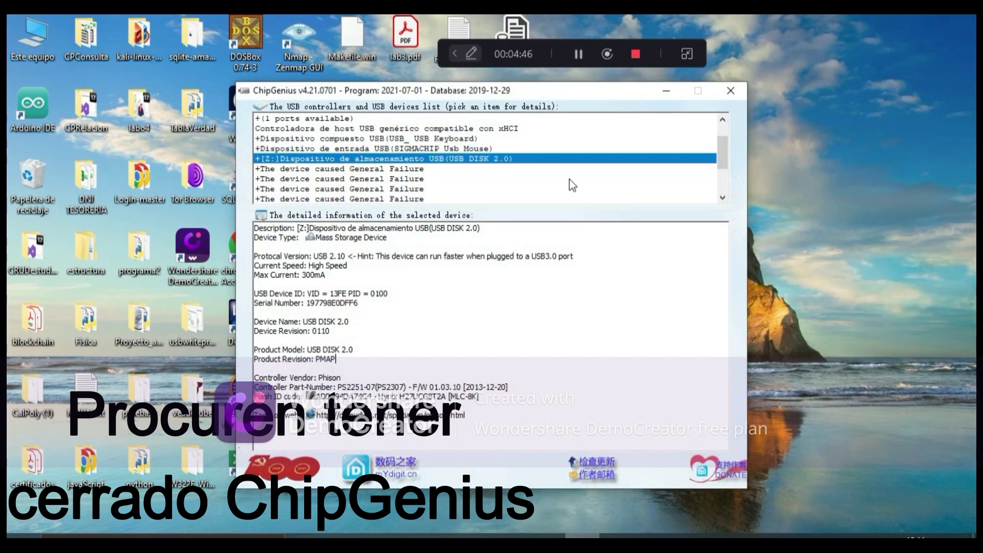
click(731, 91)
right_click(521, 250)
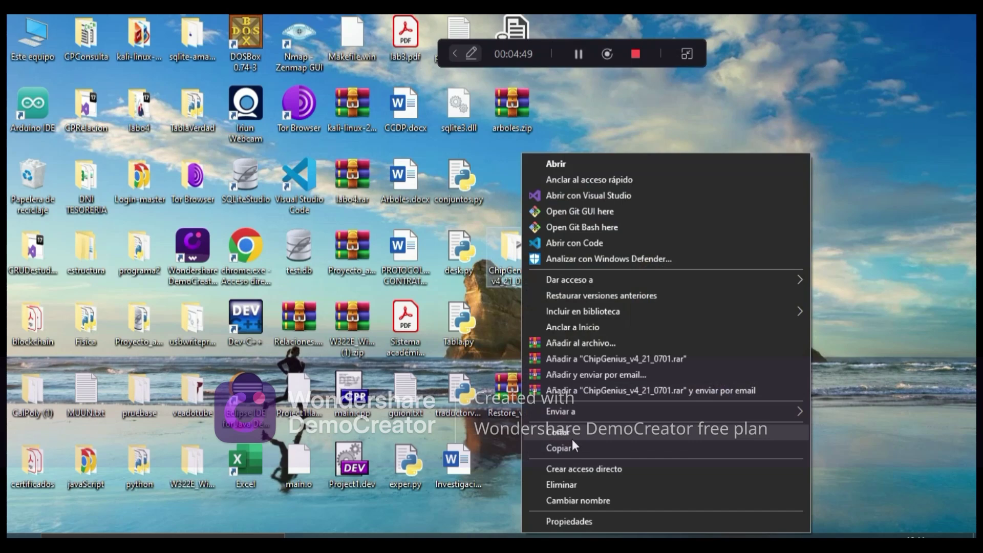
click(569, 484)
click(547, 327)
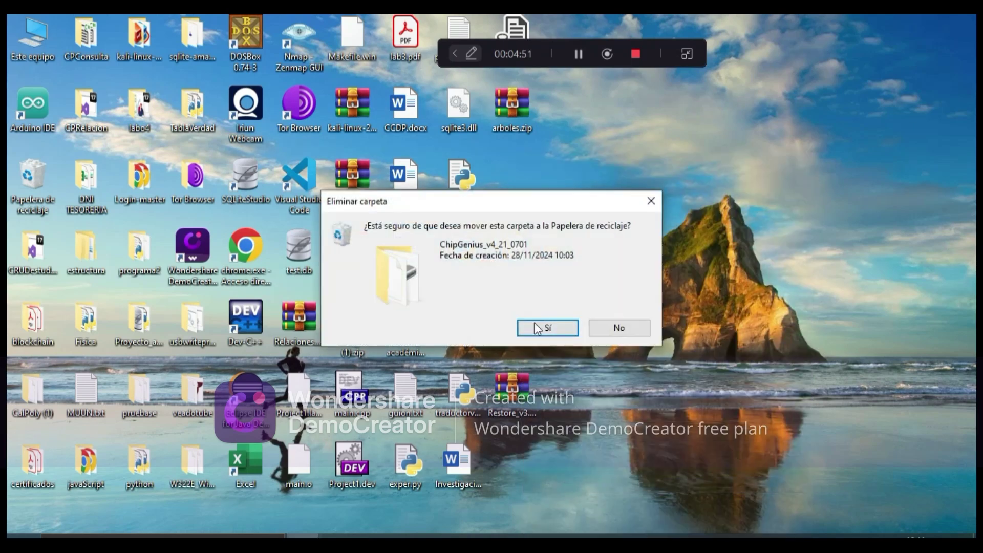
Extract Restore_v3.26.0.0.rar directly onto the desktop and run Restore v3.26.0.0.exe as administrator.
right_click(527, 393)
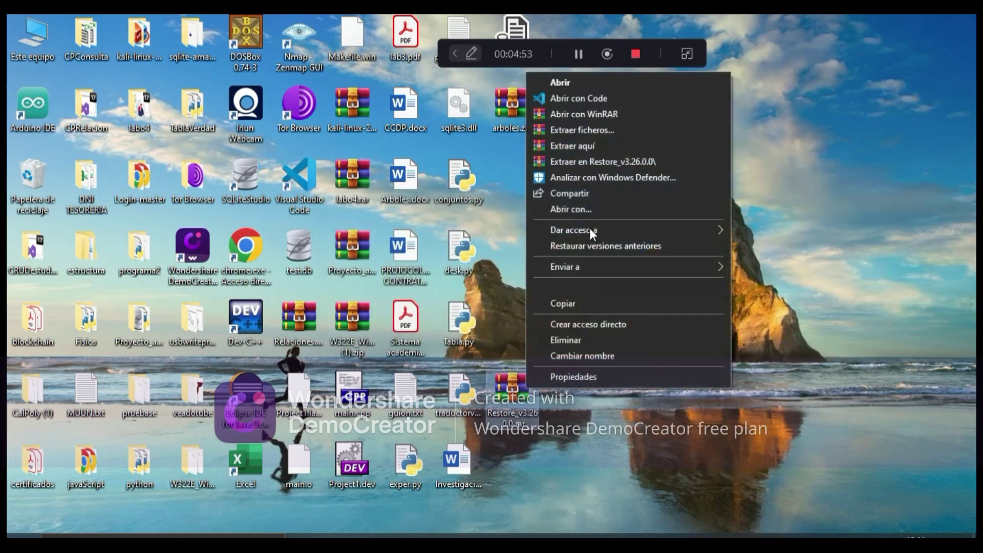
click(590, 156)
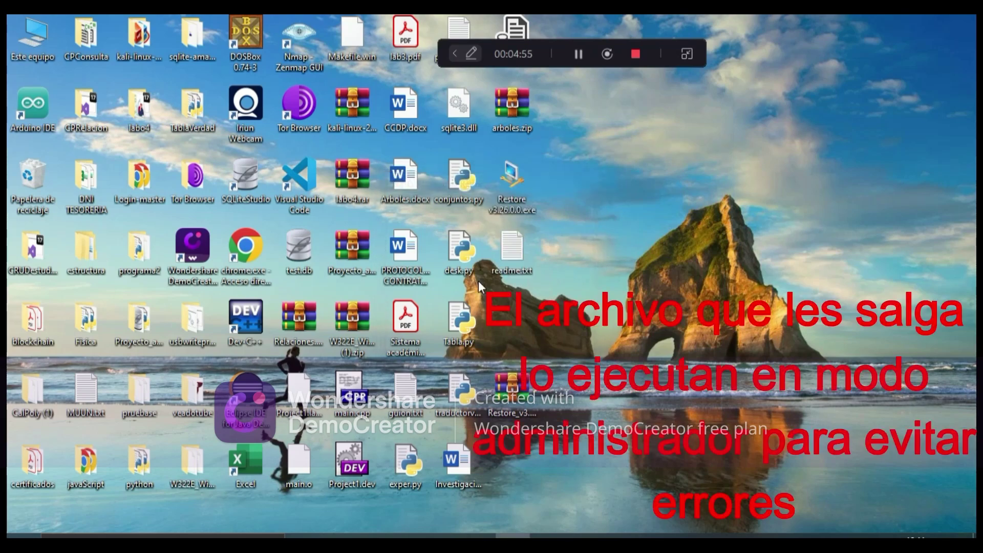
right_click(522, 188)
click(533, 195)
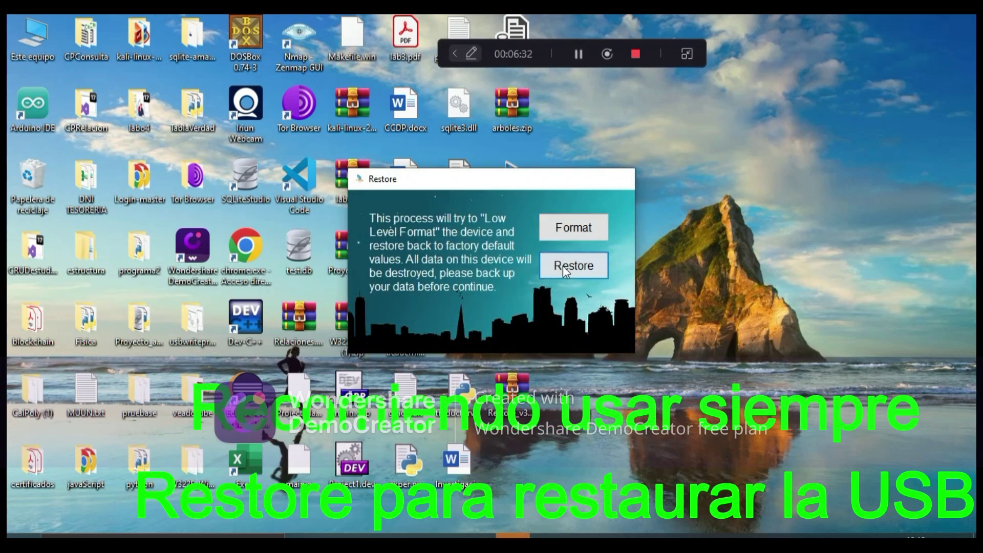
Run the Restore process on the USB drive, confirm continuing, and acknowledge the completion message.
click(563, 266)
click(516, 324)
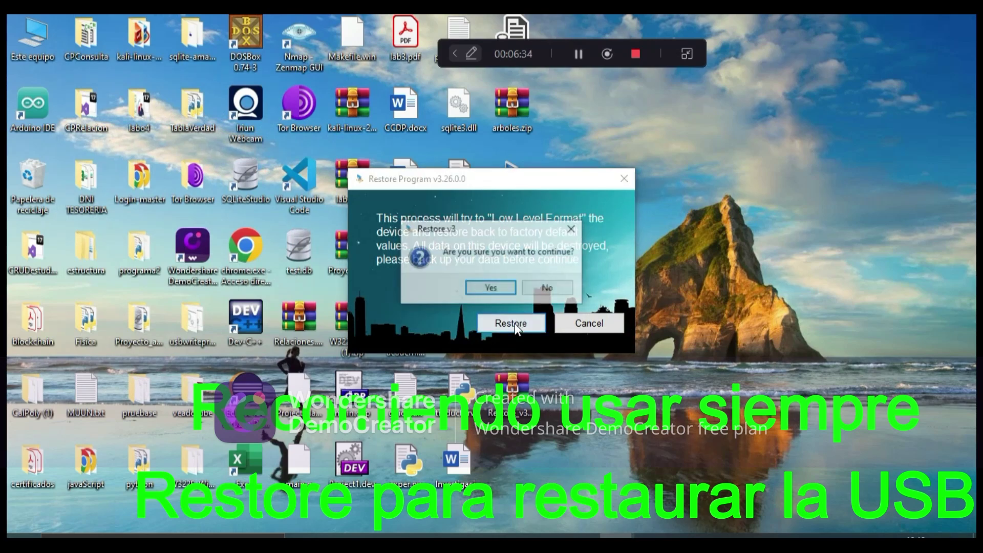
click(499, 287)
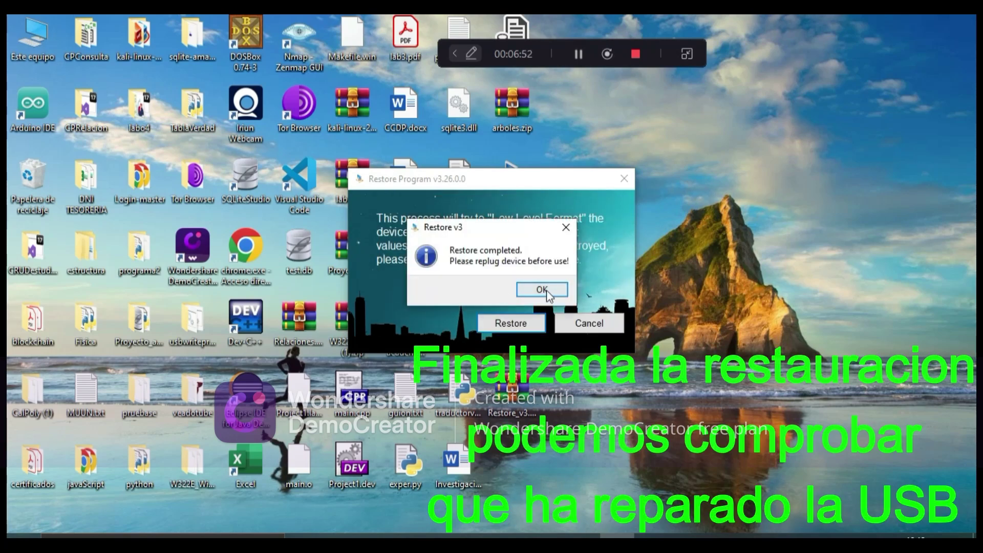
click(546, 293)
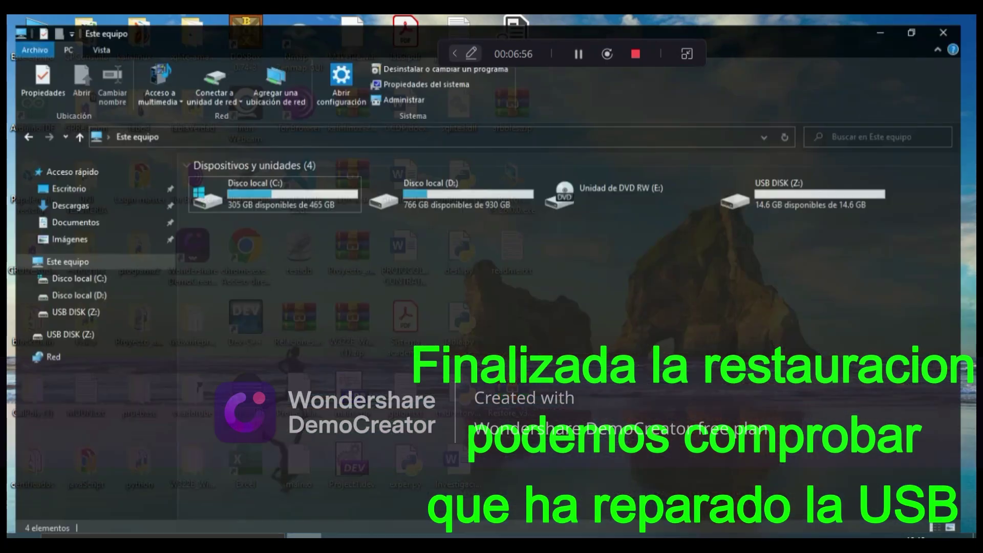
Check the contents and capacity of USB DISK (Z:) in Este equipo and refresh the drive overview.
click(304, 535)
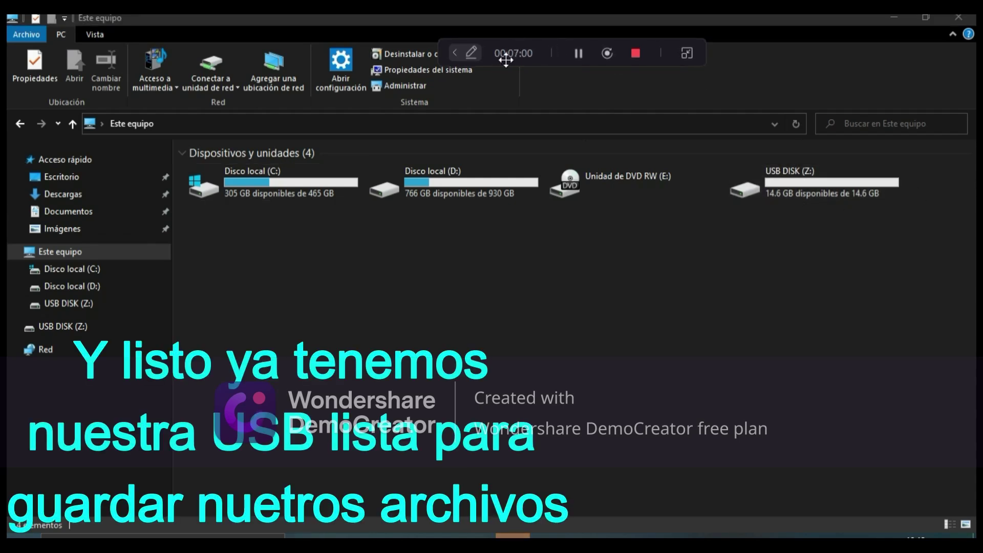
drag(500, 61, 396, 314)
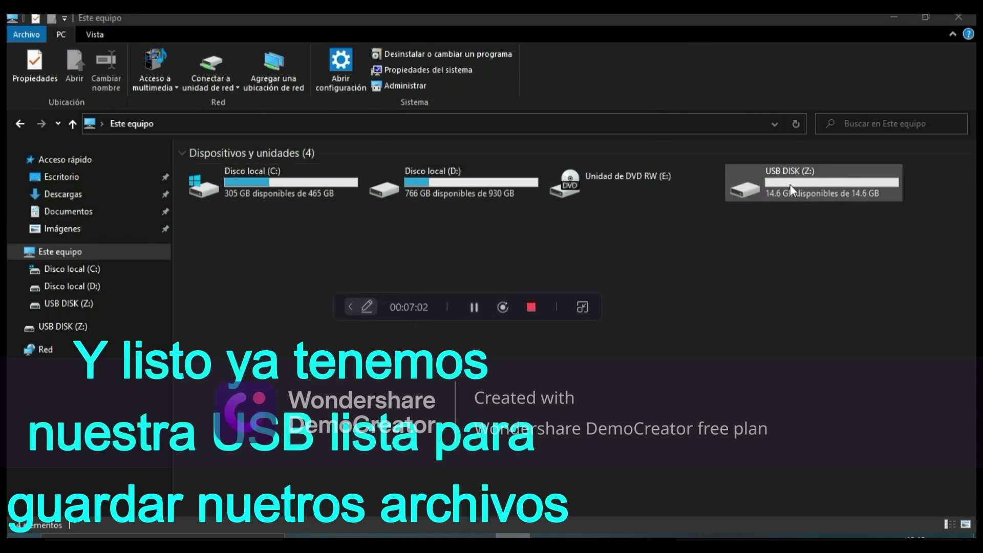
double_click(846, 188)
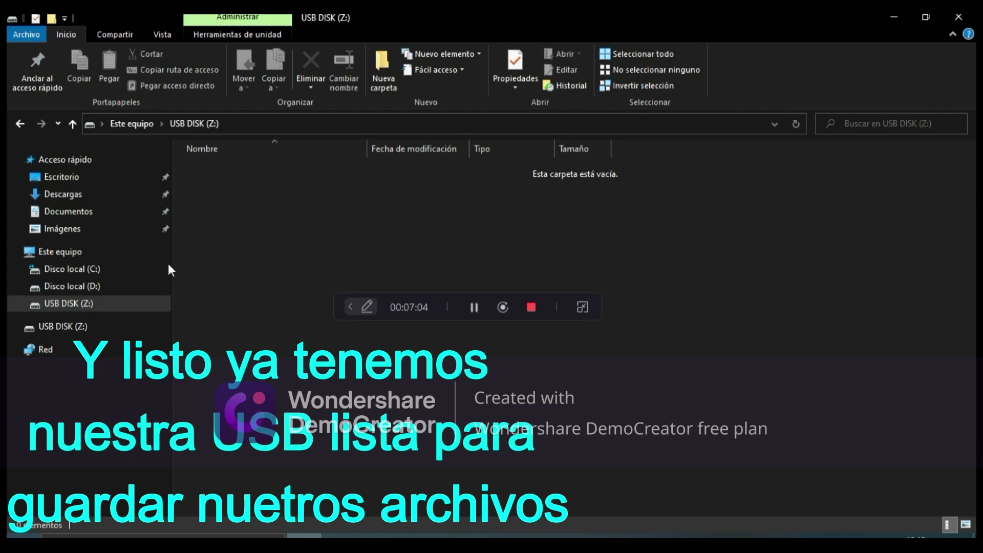
click(124, 250)
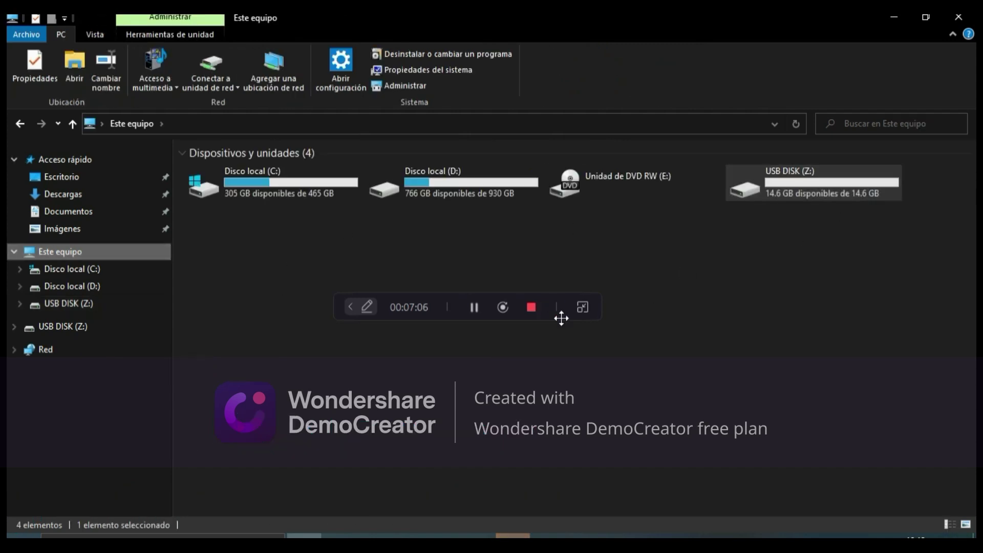
drag(415, 308, 255, 241)
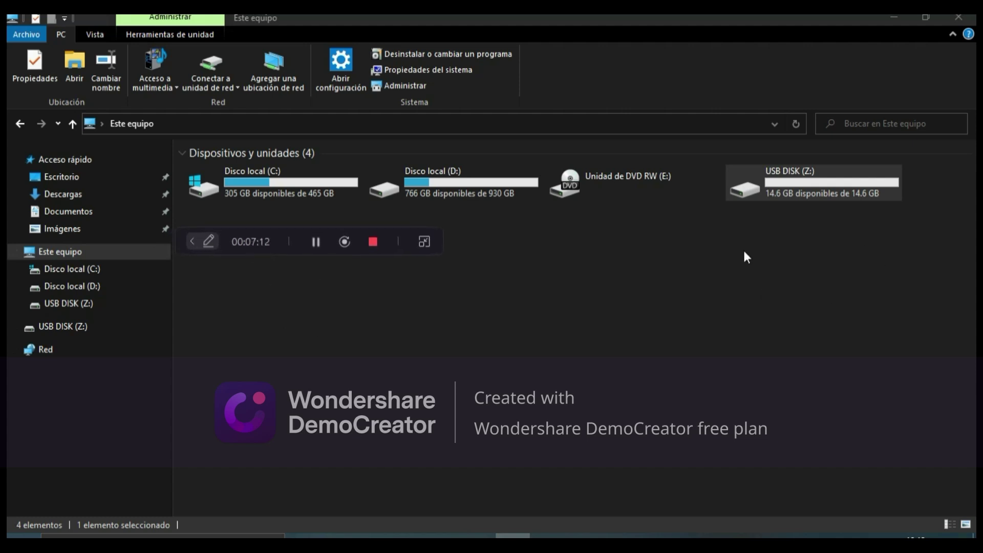
right_click(598, 288)
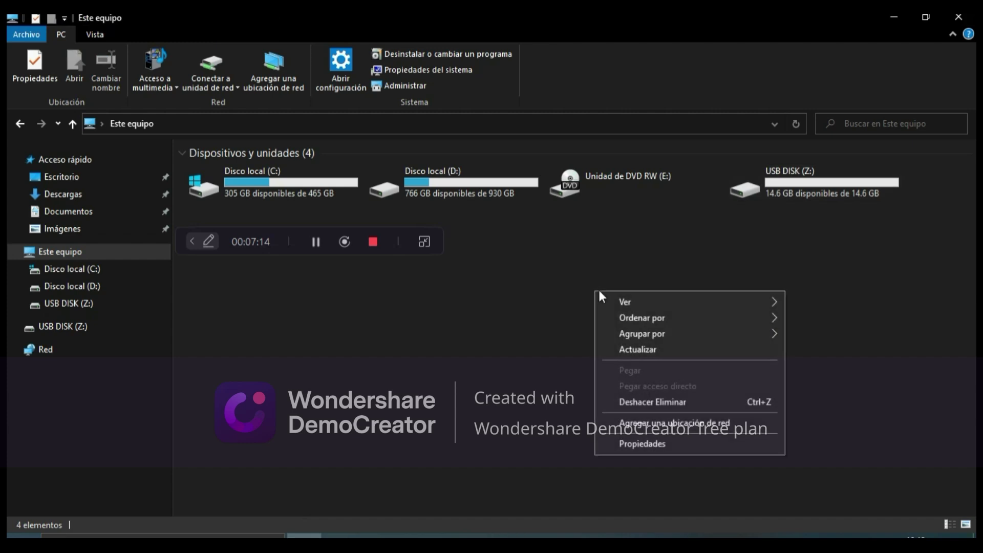
click(630, 350)
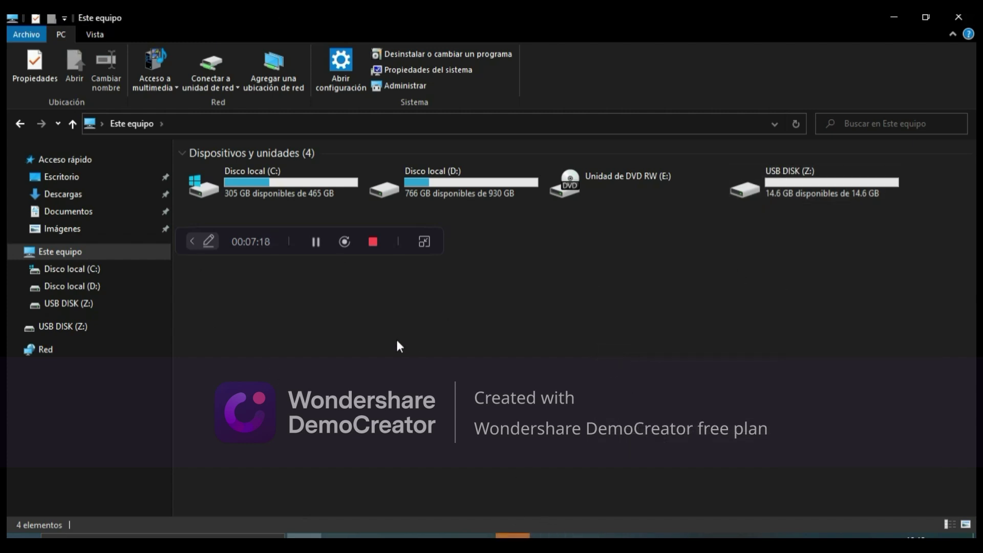
Test USB DISK (Z:) by creating a new folder on it and deleting that folder.
double_click(860, 180)
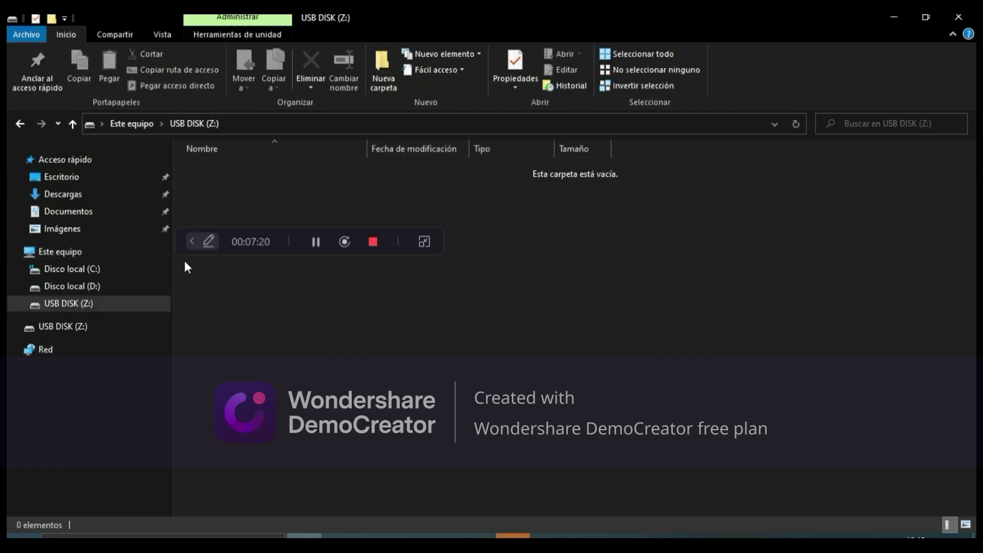
drag(261, 243, 637, 215)
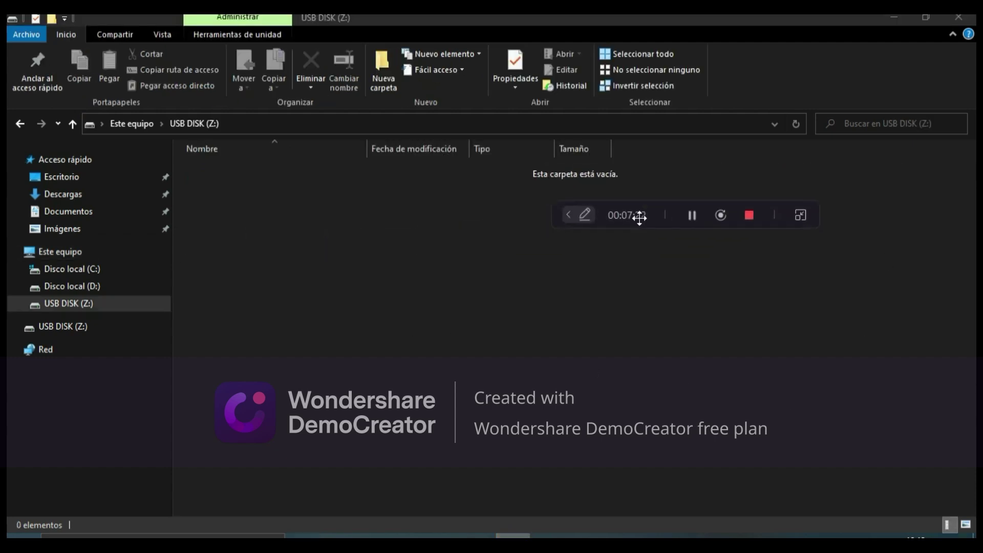
right_click(462, 236)
mouse_move(502, 470)
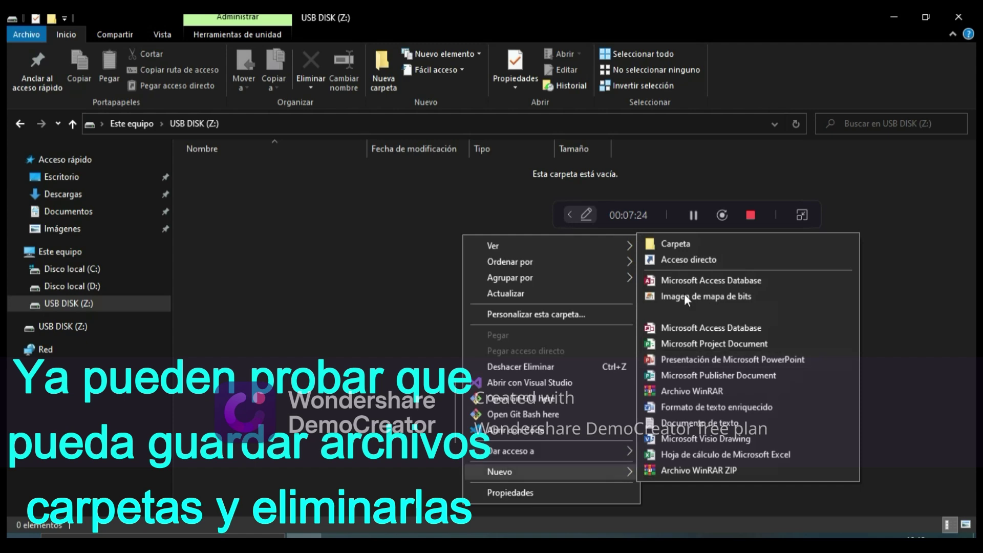
click(667, 245)
click(243, 169)
right_click(244, 169)
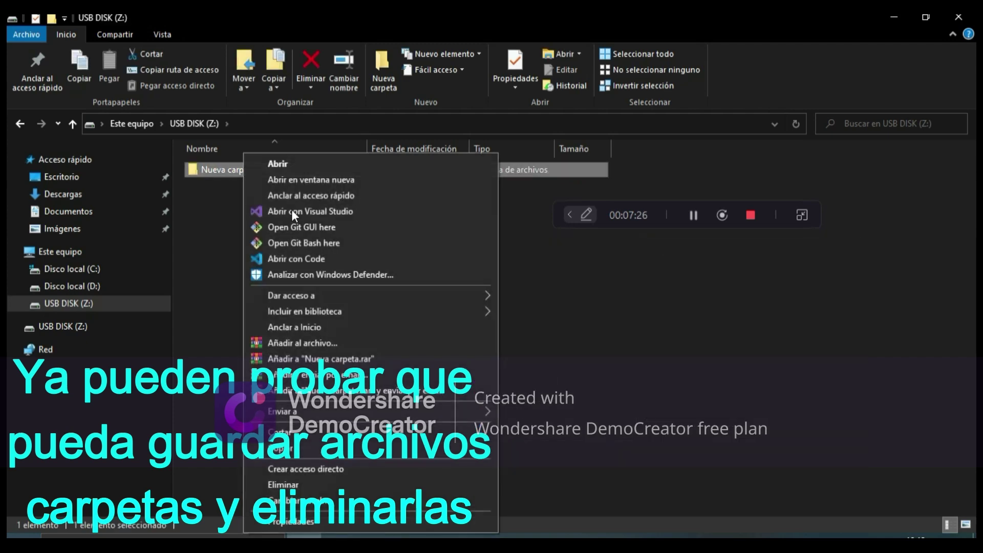
click(287, 484)
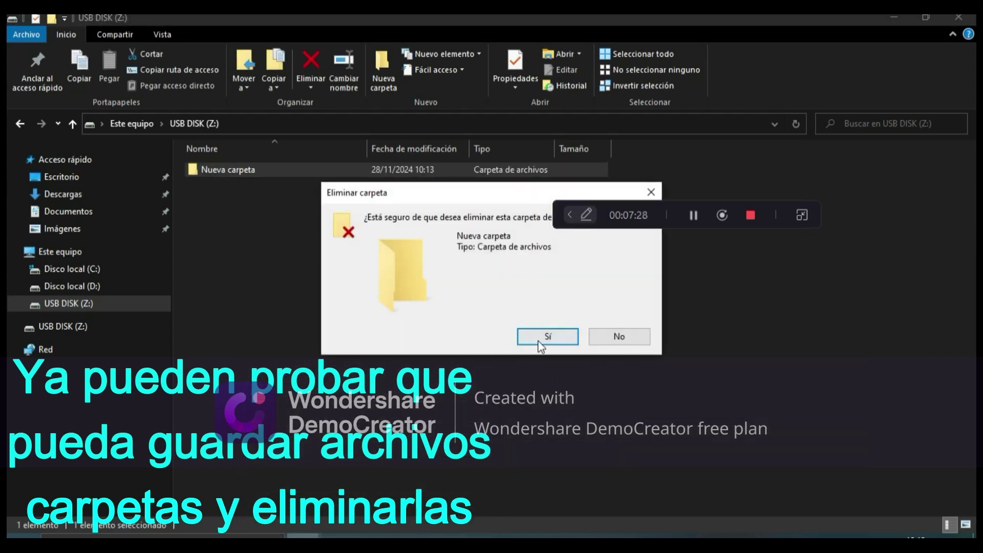
click(544, 336)
Return to the Este equipo drive overview to review the USB drive.
click(87, 253)
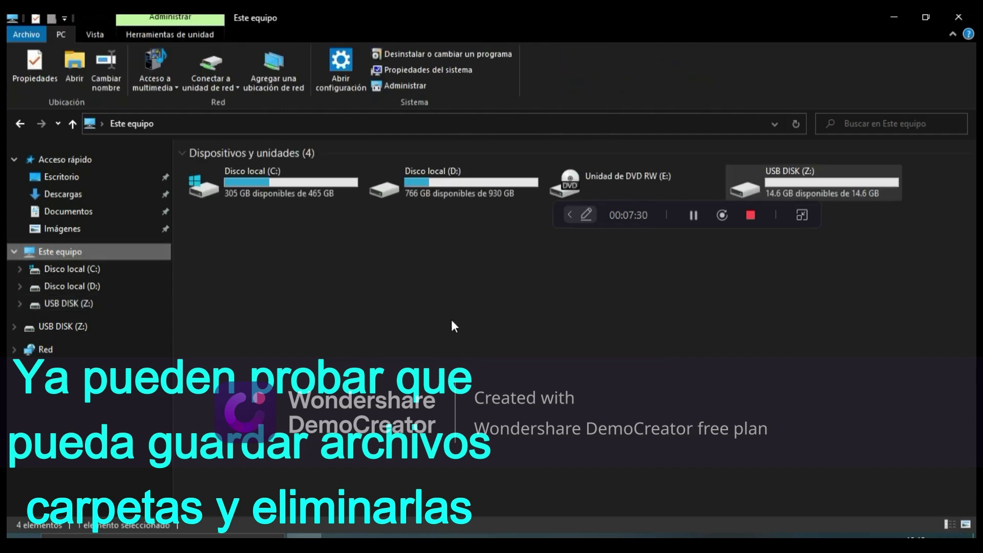
click(455, 326)
drag(680, 219, 489, 309)
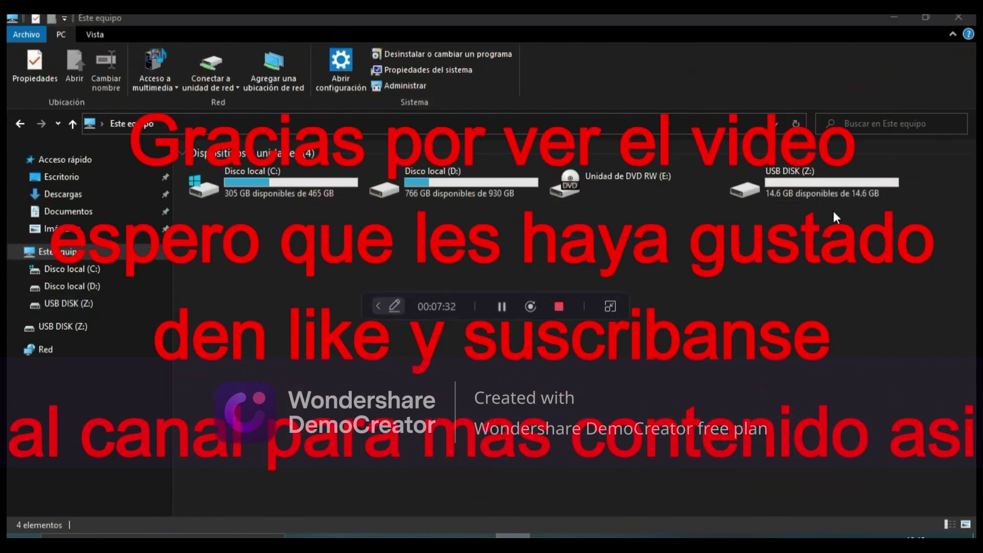